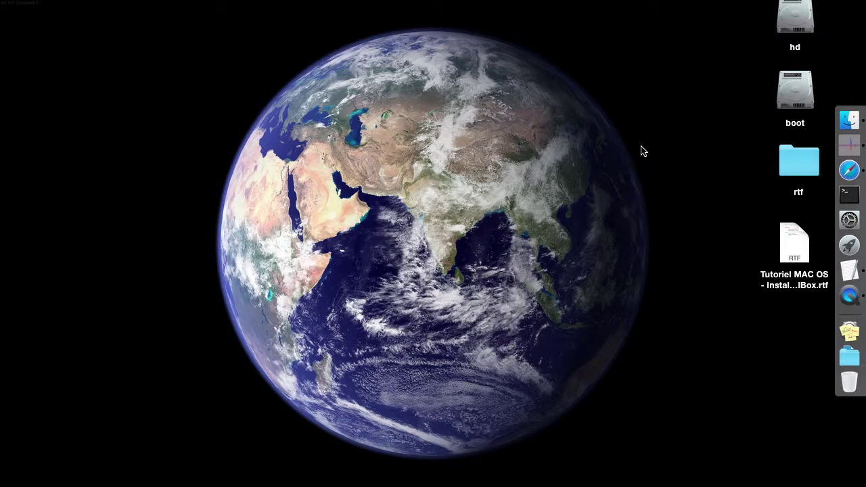
# Open the Debian-on-VirtualBox tutorial document from the desktop and put the cursor after 'Connection Internet'
pyautogui.click(795, 247)
pyautogui.doubleClick(794, 246)
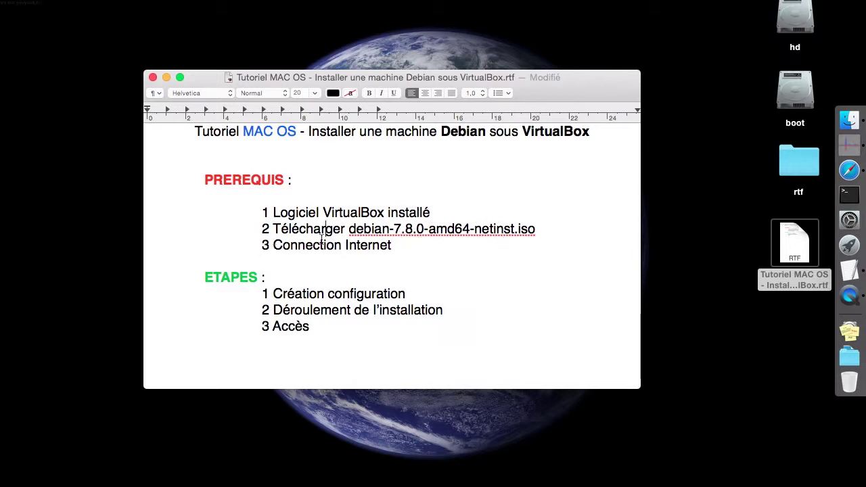
pyautogui.click(400, 238)
# Review the VirtualBox 4.3.22 for Linux hosts entry on the VirtualBox downloads page
pyautogui.click(851, 170)
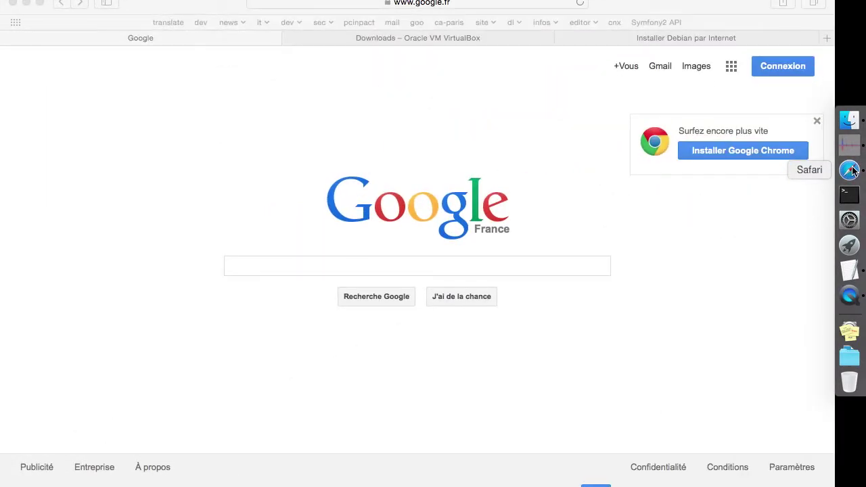
pyautogui.click(426, 42)
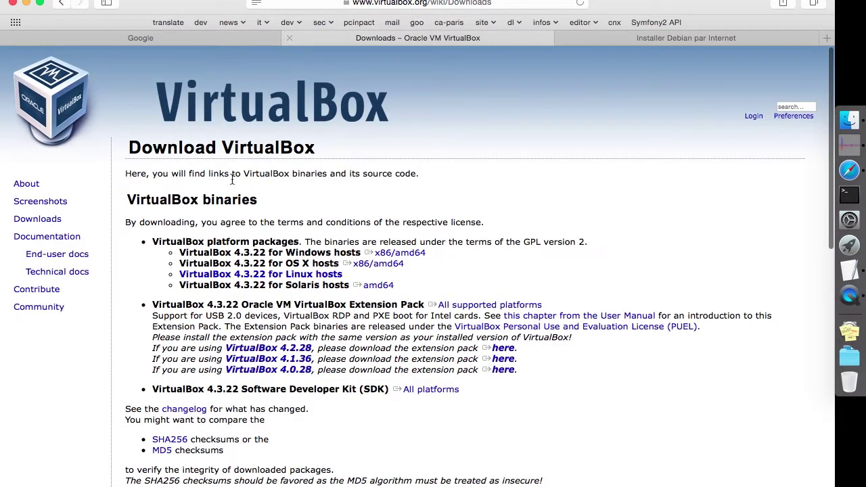
pyautogui.scroll(-2, 232, 178)
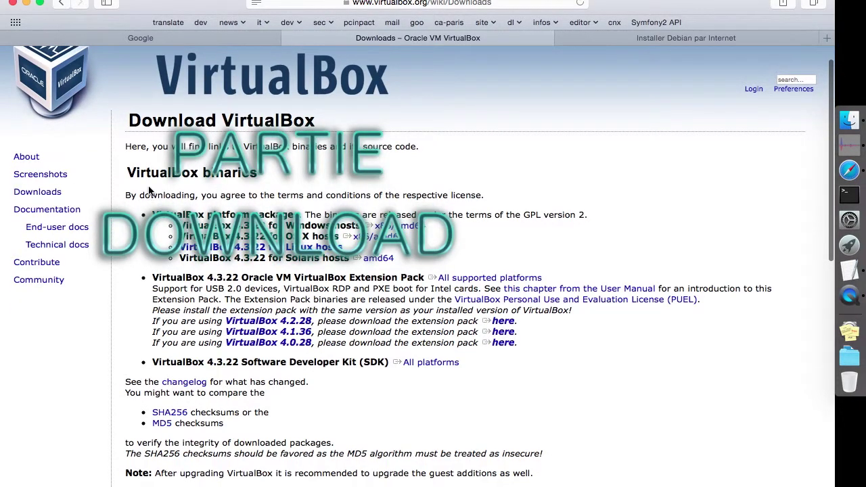
pyautogui.tripleClick(274, 247)
pyautogui.click(201, 237)
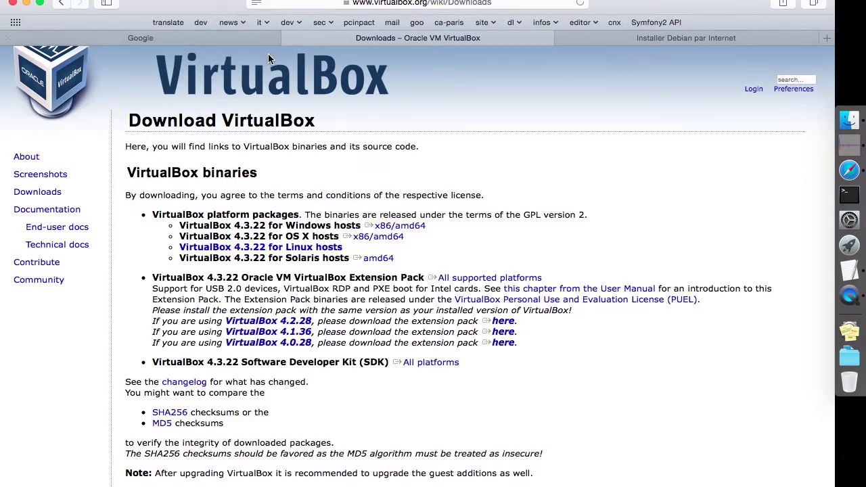
# Check the ISO version number 7.8.0 listed in the tutorial's prerequisites
pyautogui.press('super+Tab')
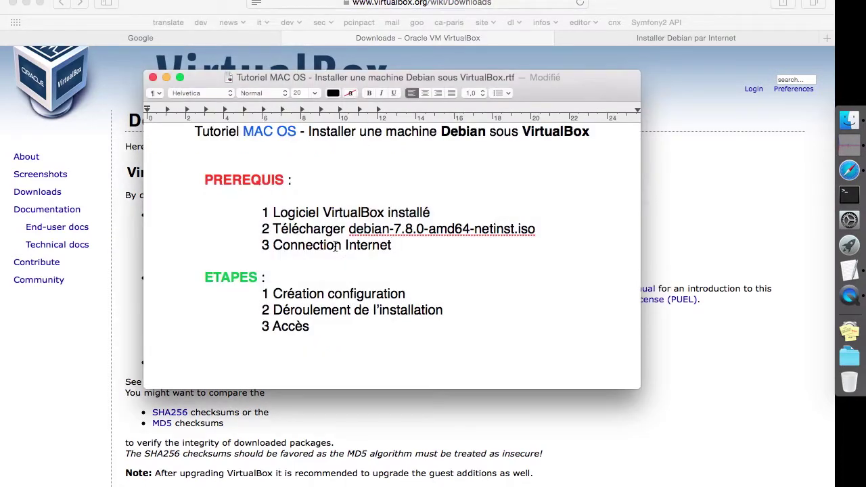
pyautogui.click(438, 210)
pyautogui.doubleClick(420, 229)
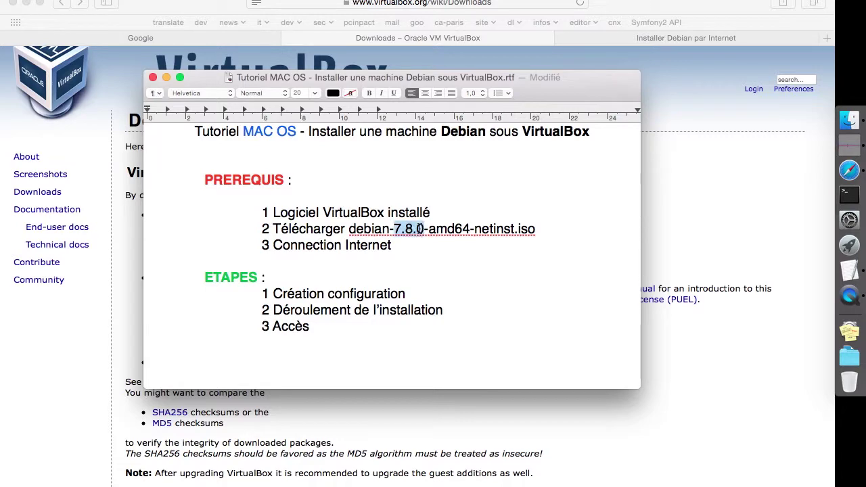
# Browse the Debian site from Obtenir Debian to the reduced-size netinst installation image page
pyautogui.click(679, 174)
pyautogui.hotkey('ctrl', 'Tab')
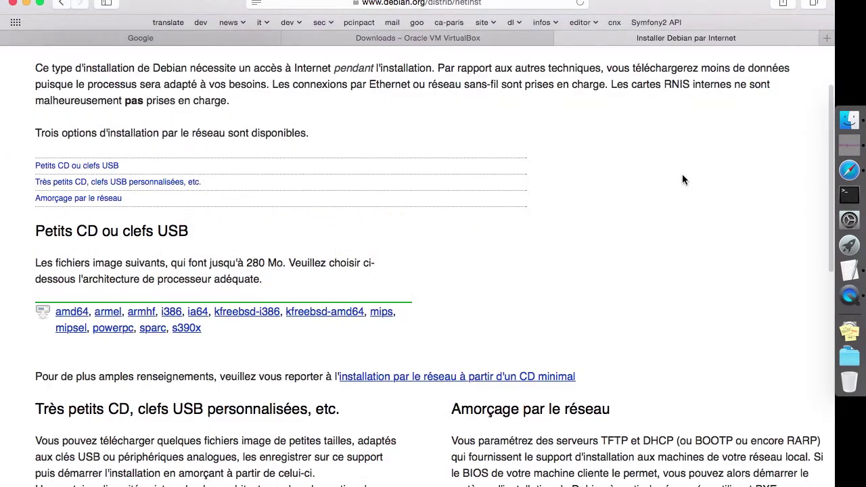
pyautogui.scroll(5, 344, 188)
pyautogui.click(173, 67)
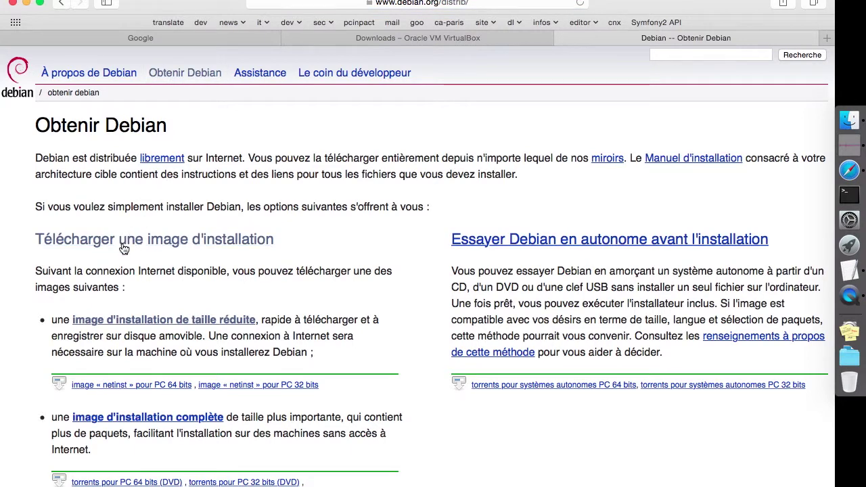
pyautogui.click(174, 324)
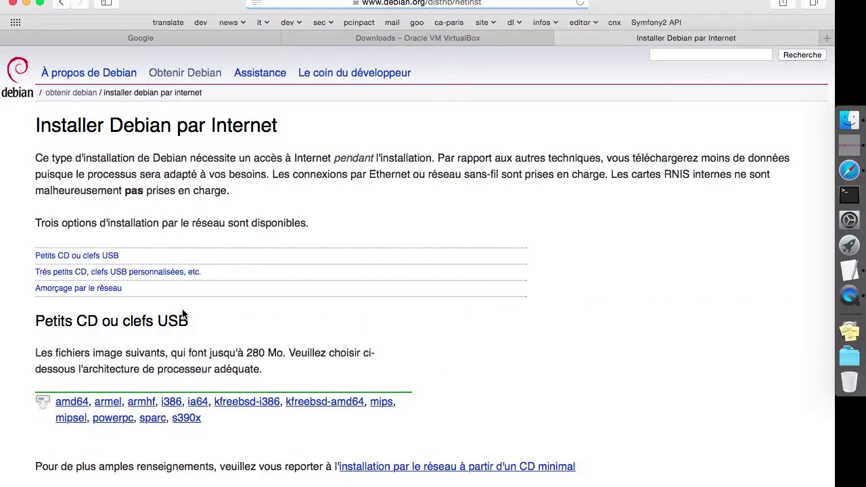
pyautogui.scroll(-2, 183, 311)
pyautogui.scroll(-1, 183, 312)
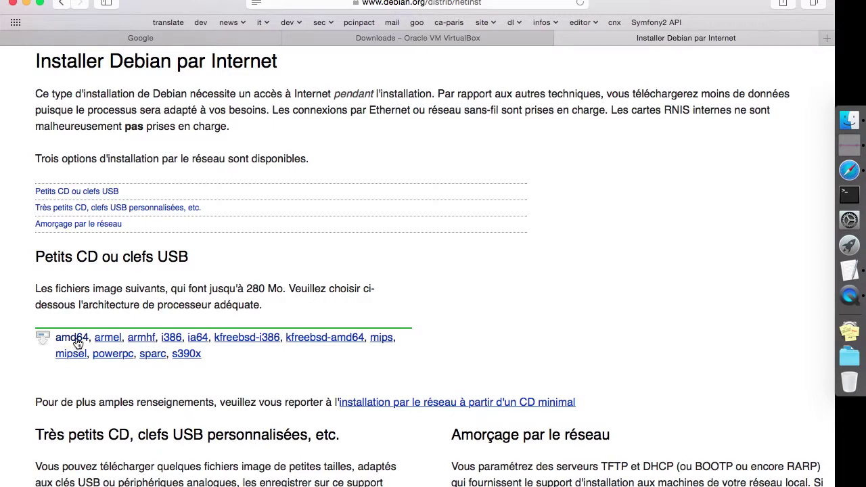
pyautogui.scroll(3, 77, 335)
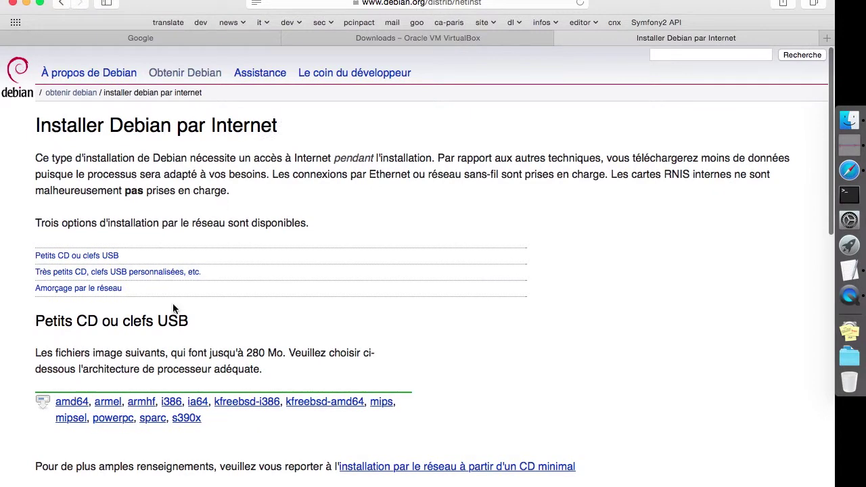
# Confirm debian-7.8.0-amd64-netinst.iso is in Downloads, then close the Debian and VirtualBox tabs
pyautogui.click(850, 120)
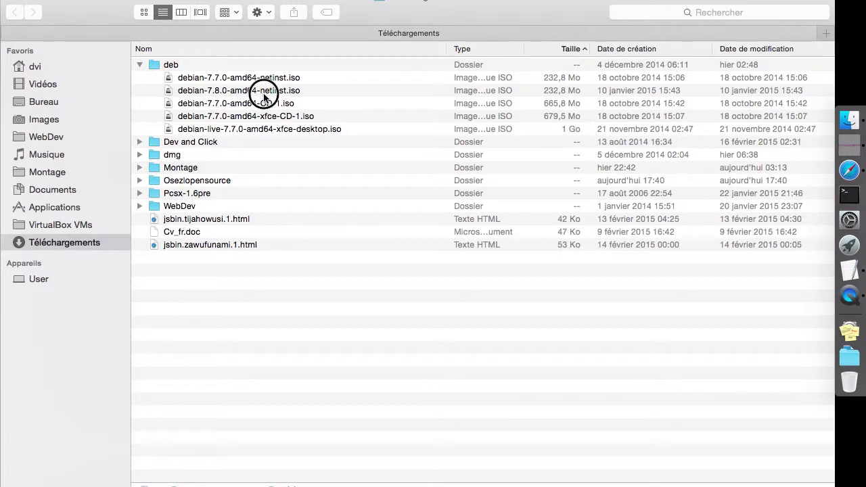
pyautogui.click(264, 90)
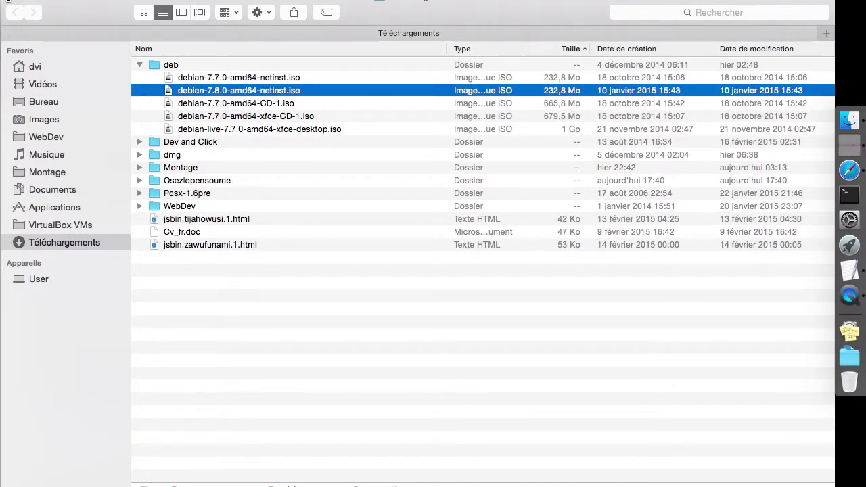
pyautogui.click(8, 4)
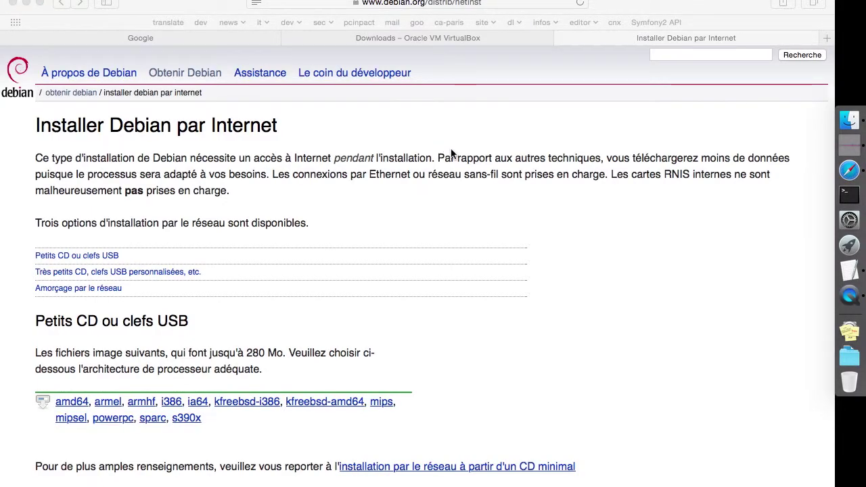
pyautogui.press('super+w')
pyautogui.press('super+w')
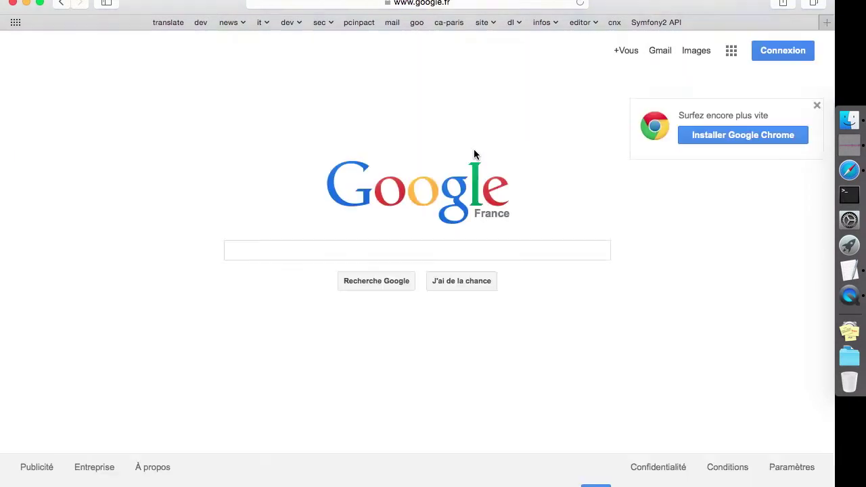
# Minimise Safari, launch VirtualBox through Spotlight, and reposition the machine manager window
pyautogui.click(26, 4)
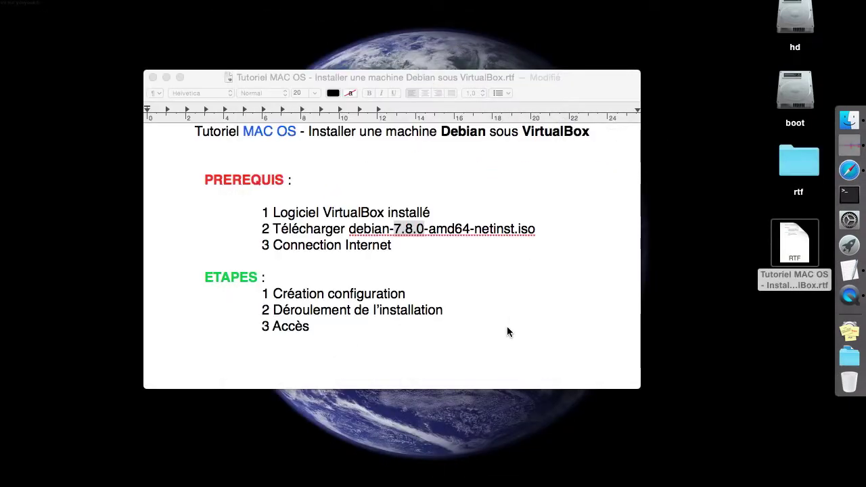
pyautogui.press('super+space')
pyautogui.write('vi')
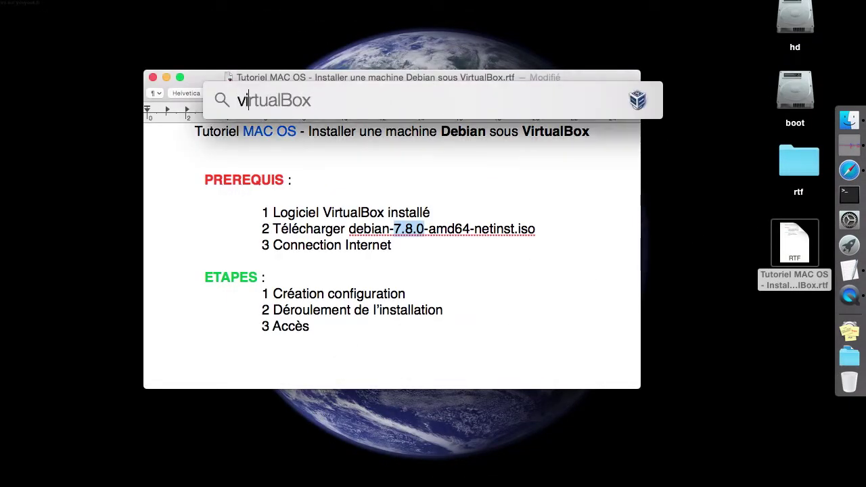
pyautogui.write('rta')
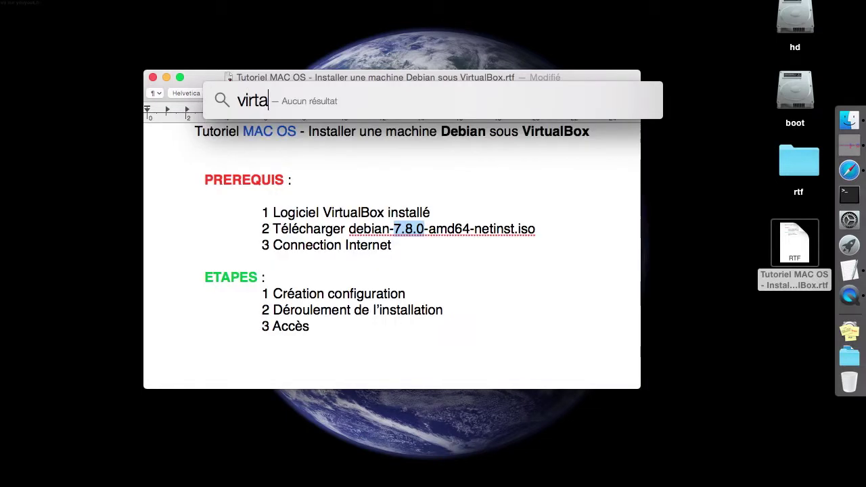
pyautogui.press('BackSpace')
pyautogui.press('BackSpace')
pyautogui.press('Escape')
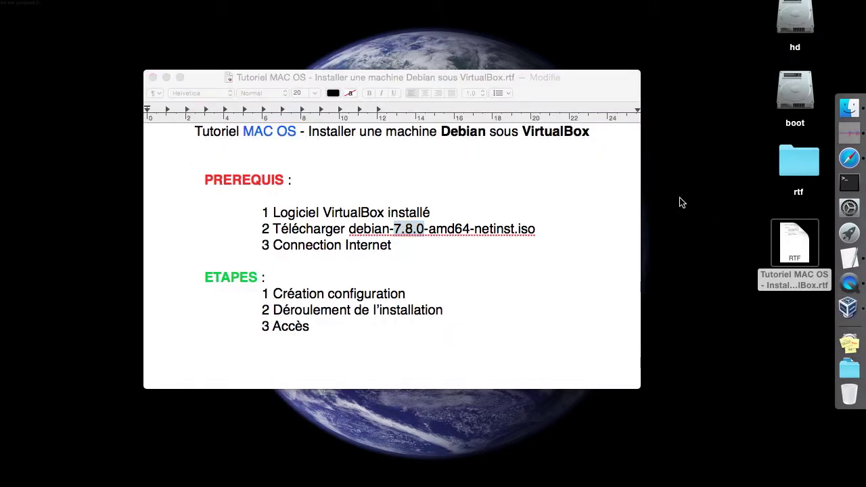
pyautogui.click(259, 76)
pyautogui.click(166, 77)
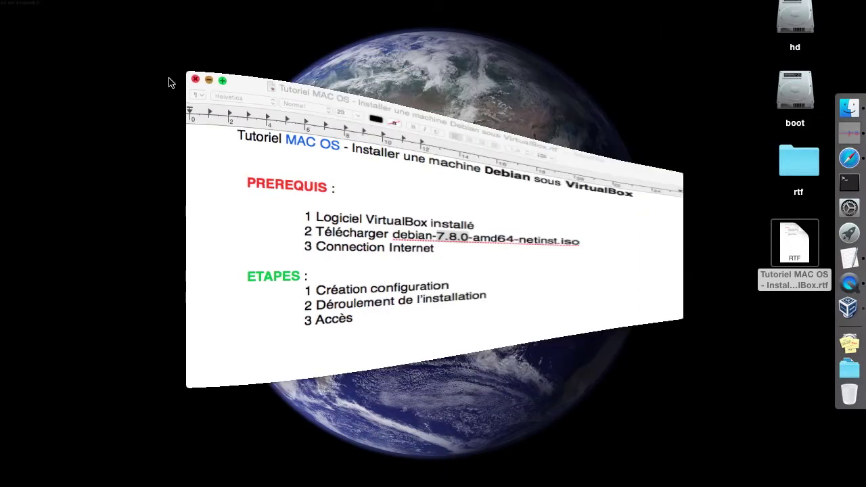
pyautogui.moveTo(264, 2); pyautogui.dragTo(208, 28)
# Check in About VirtualBox that version 4.3.22 is installed
pyautogui.click(61, 0)
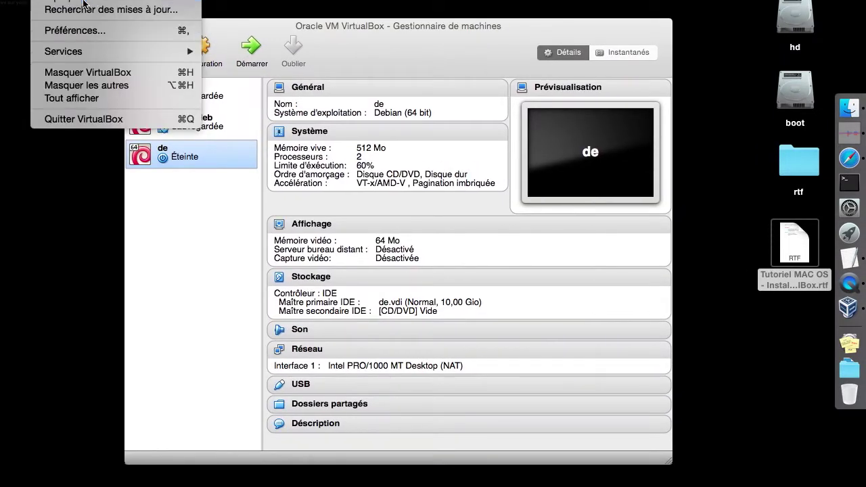
pyautogui.click(82, 1)
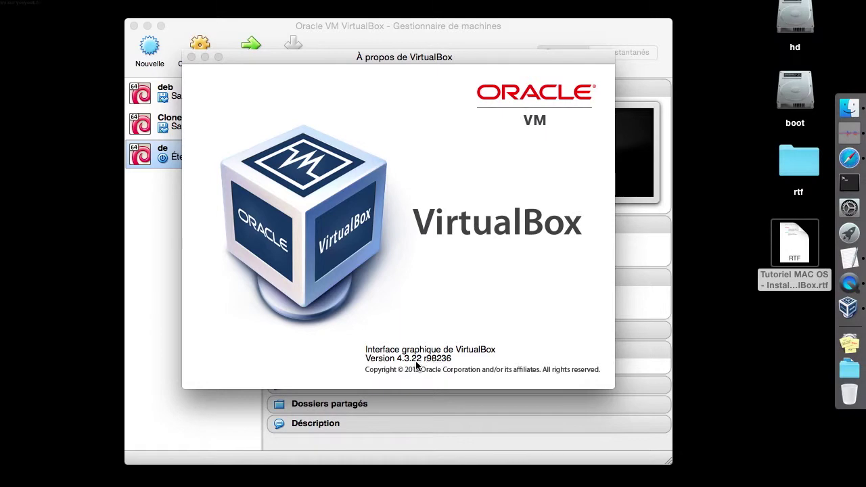
pyautogui.click(192, 57)
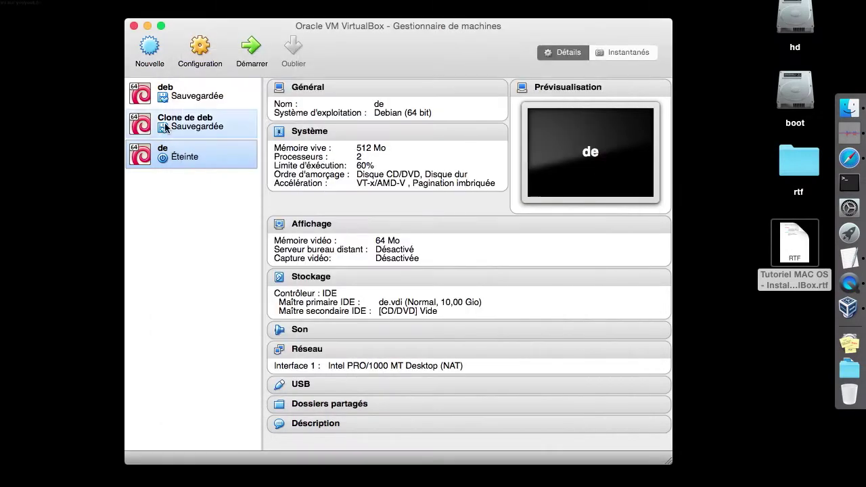
# Start a new machine named deb_64 with 1024 MB of memory
pyautogui.click(149, 46)
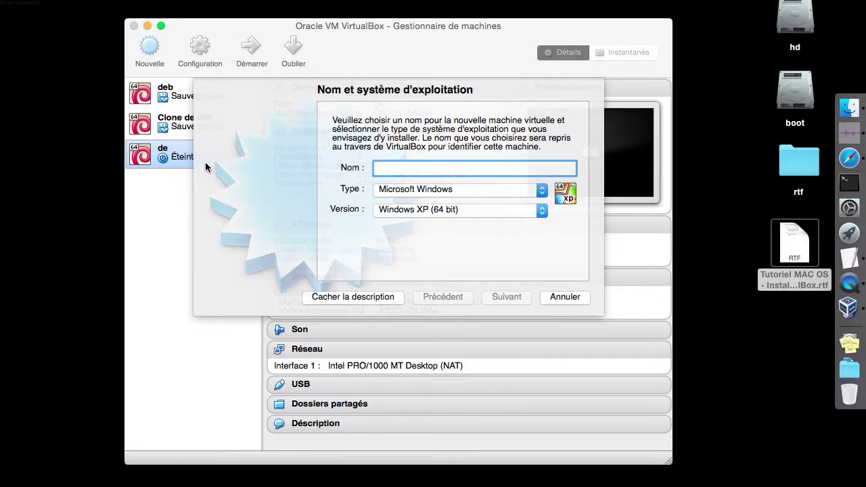
pyautogui.write('deb64')
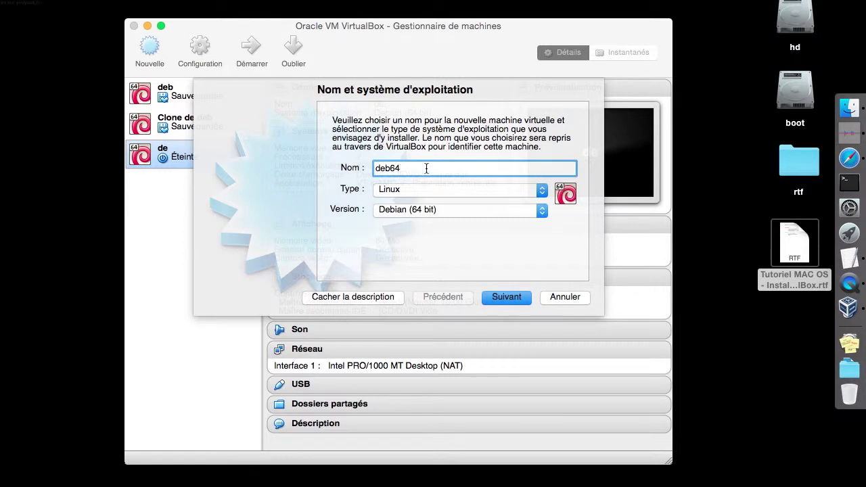
pyautogui.click(505, 297)
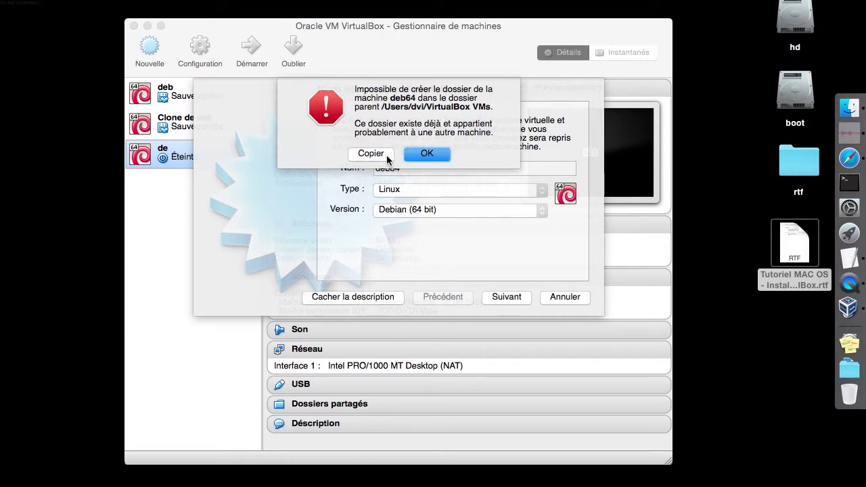
pyautogui.click(414, 155)
pyautogui.write('_')
pyautogui.click(505, 298)
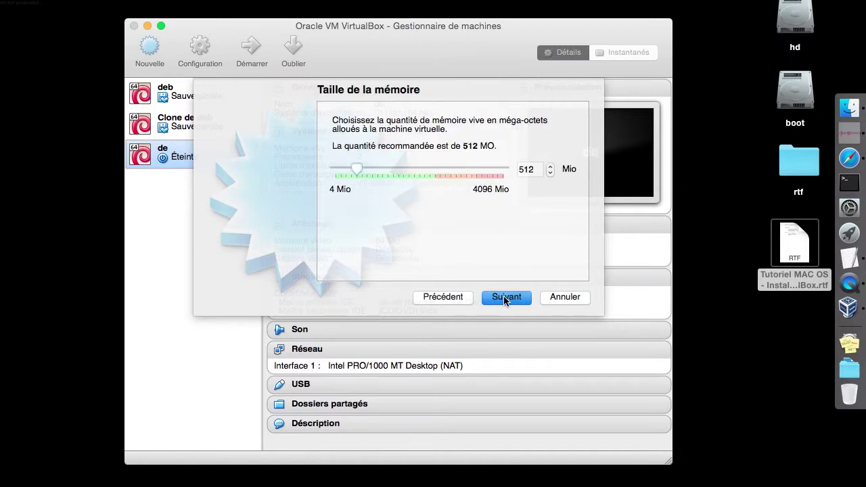
pyautogui.doubleClick(527, 169)
pyautogui.write('1024')
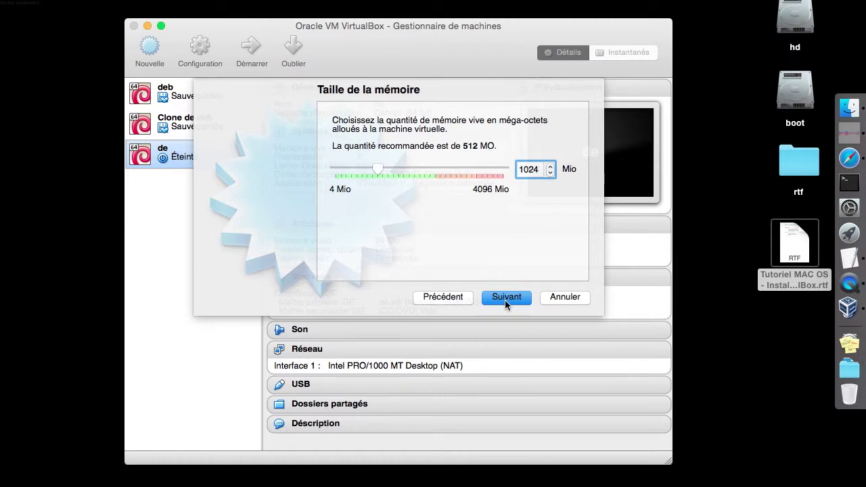
pyautogui.click(504, 300)
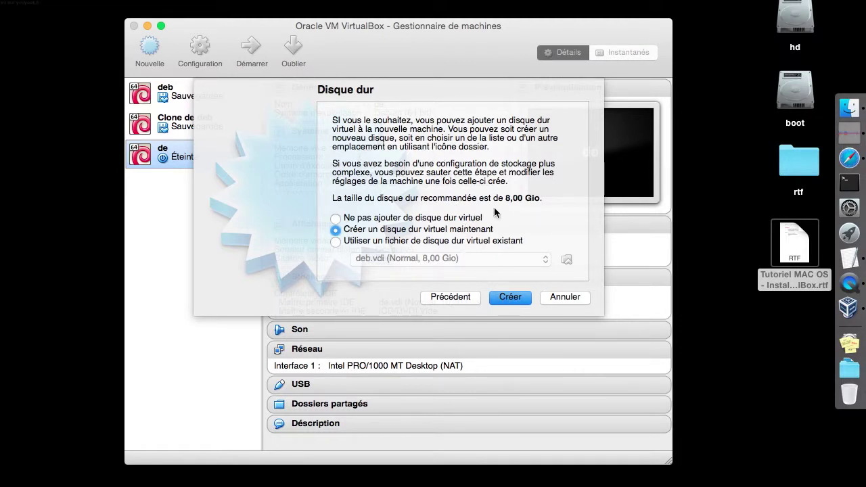
# Create a new dynamically allocated 8 GB VDI disk named deb_64
pyautogui.click(445, 232)
pyautogui.click(507, 298)
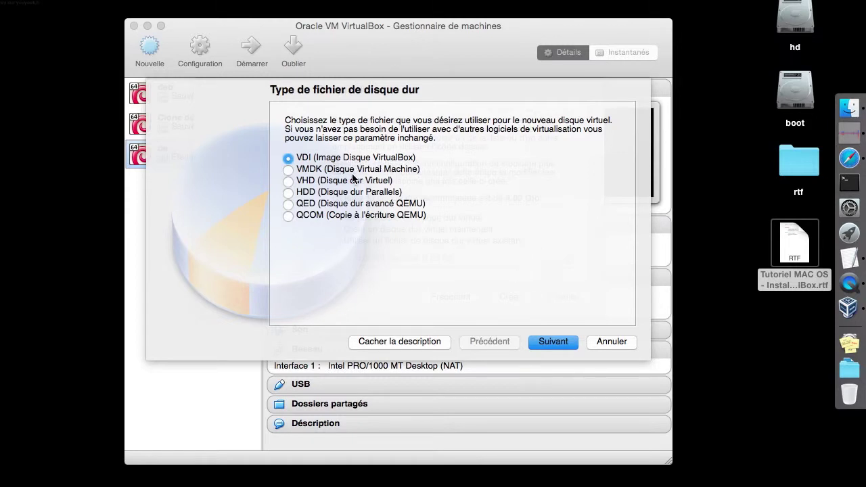
pyautogui.click(562, 344)
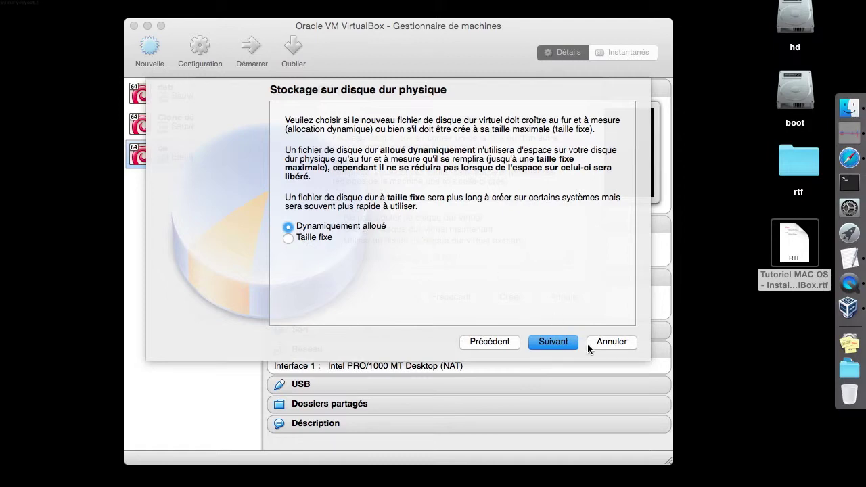
pyautogui.click(560, 344)
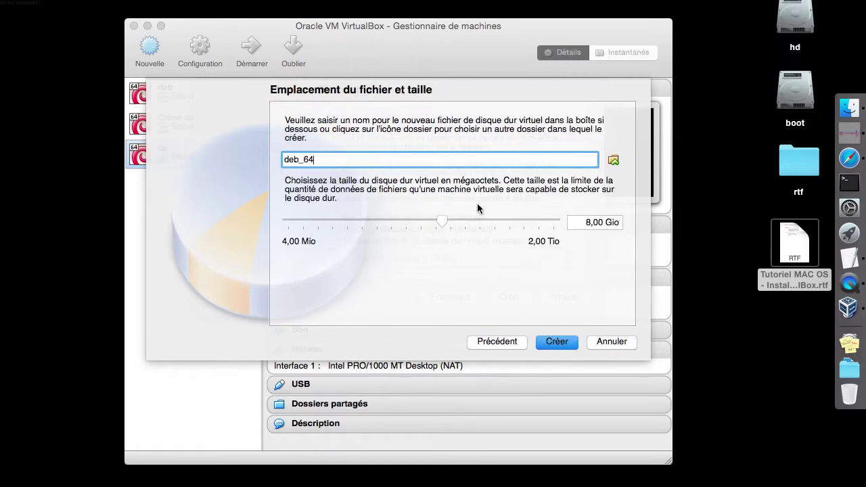
pyautogui.click(555, 344)
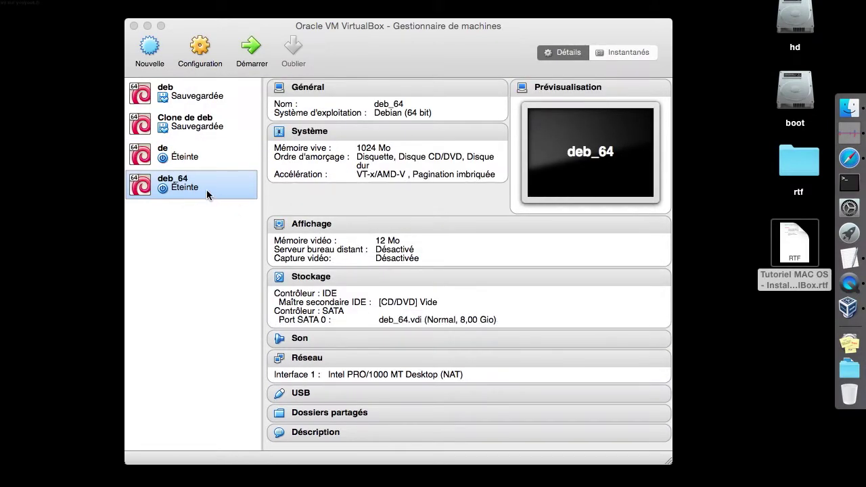
# In deb_64's settings, remove the floppy from the boot order
pyautogui.rightClick(207, 189)
pyautogui.click(236, 197)
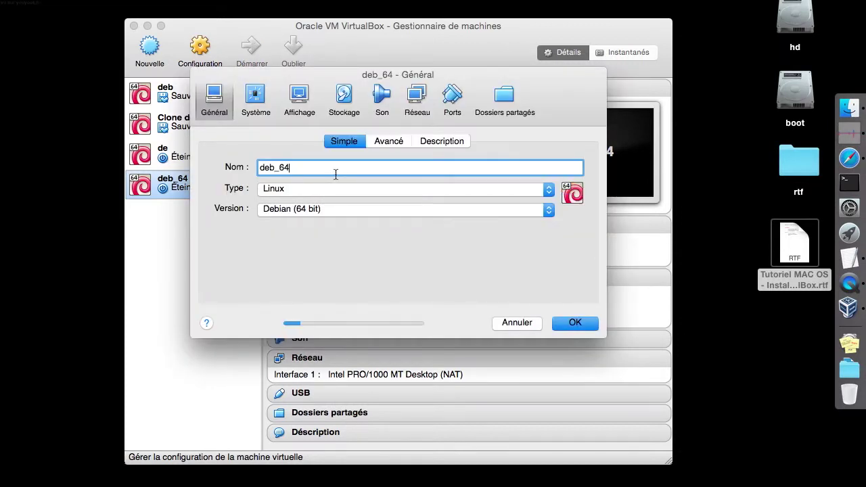
pyautogui.click(384, 145)
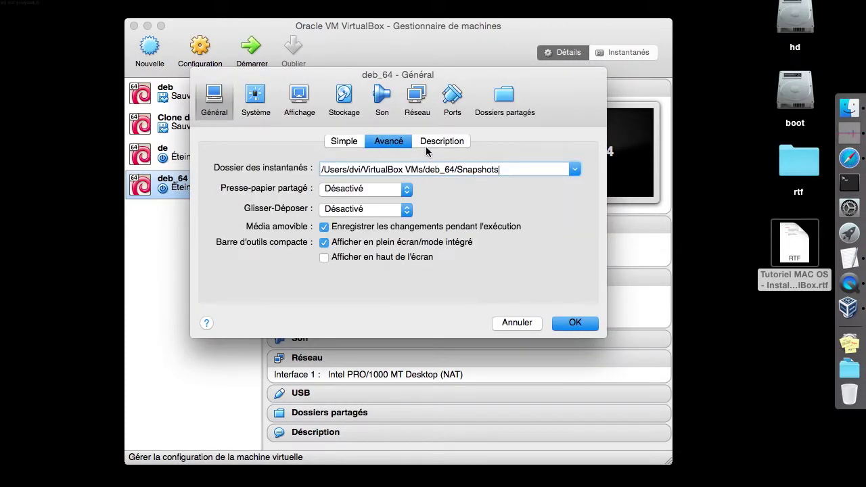
pyautogui.click(428, 143)
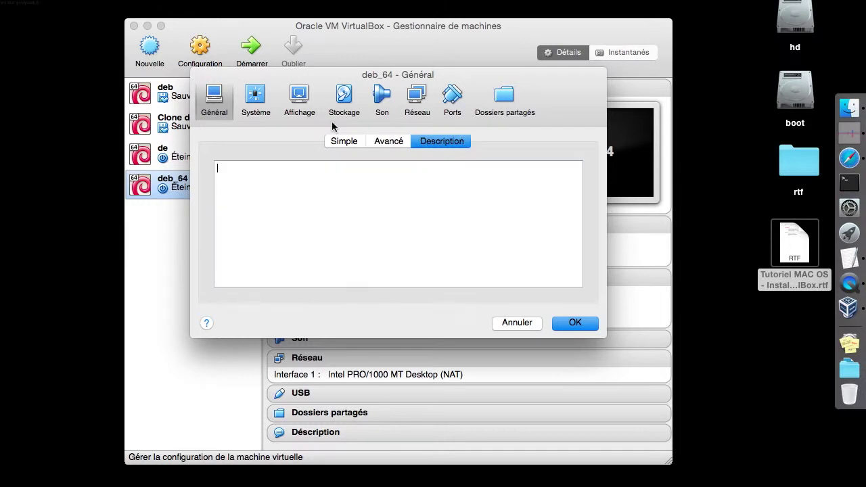
pyautogui.click(258, 98)
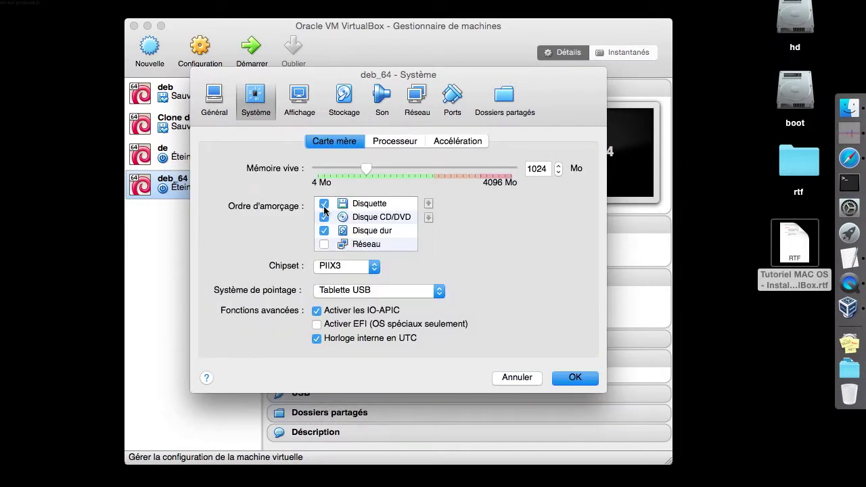
pyautogui.click(324, 205)
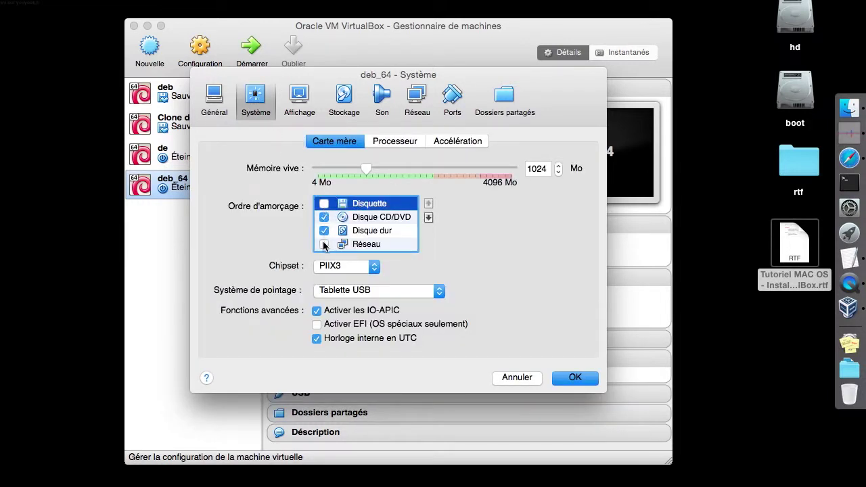
# Give deb_64 2 processors with a 60% execution cap, save, and reopen its settings
pyautogui.click(407, 145)
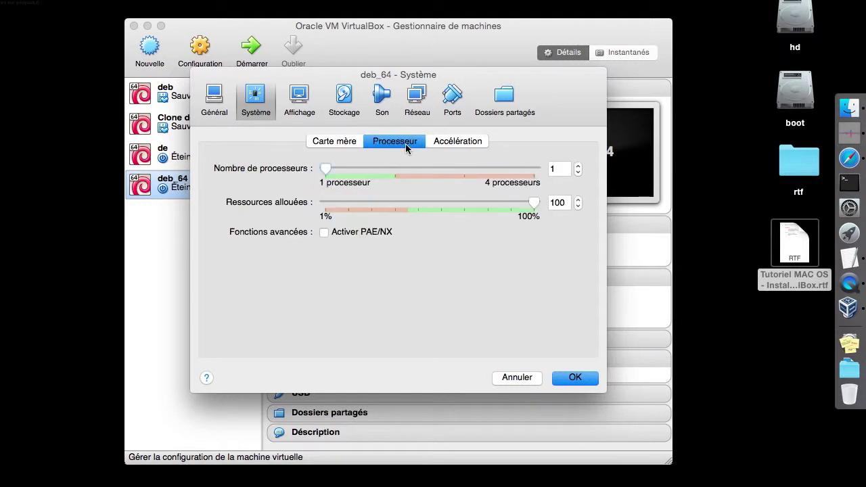
pyautogui.click(402, 165)
pyautogui.doubleClick(562, 202)
pyautogui.write('60')
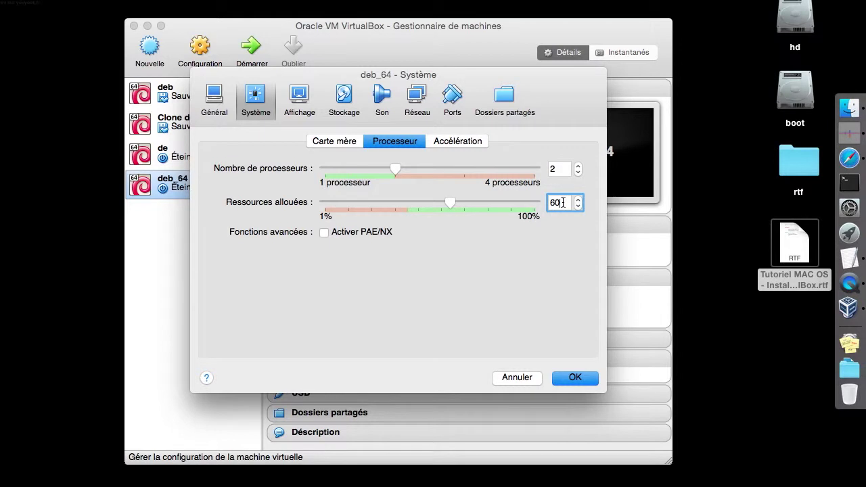
pyautogui.click(561, 379)
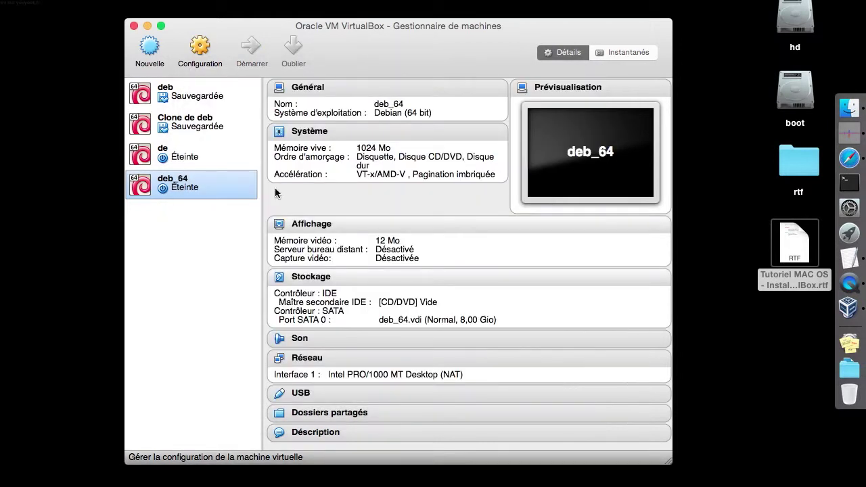
pyautogui.rightClick(226, 179)
pyautogui.click(248, 188)
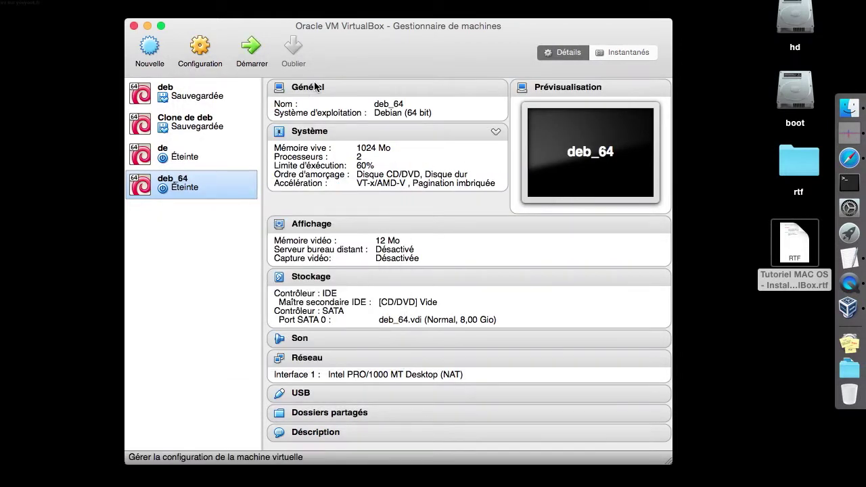
# Set deb_64's video memory to 64 MB in the display settings
pyautogui.click(269, 109)
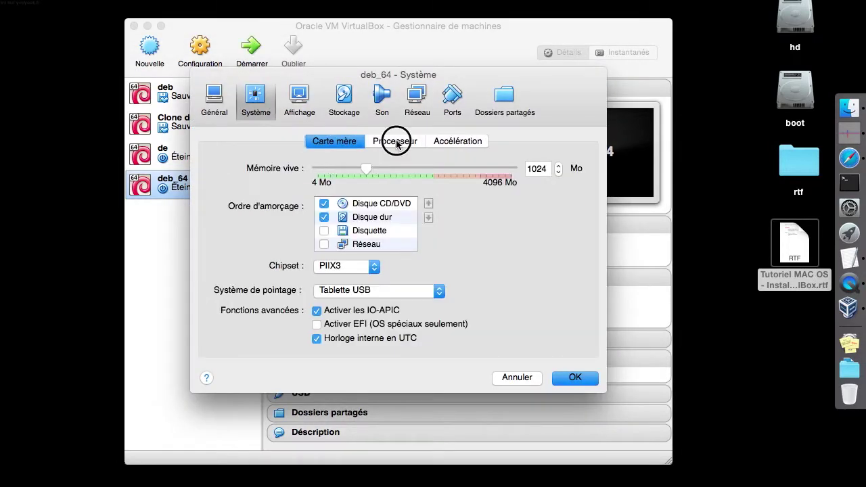
pyautogui.click(396, 141)
pyautogui.click(351, 143)
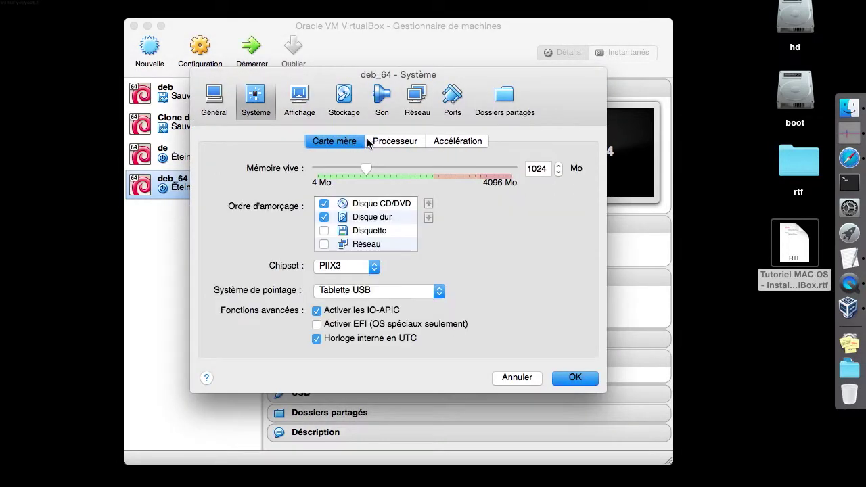
pyautogui.click(429, 141)
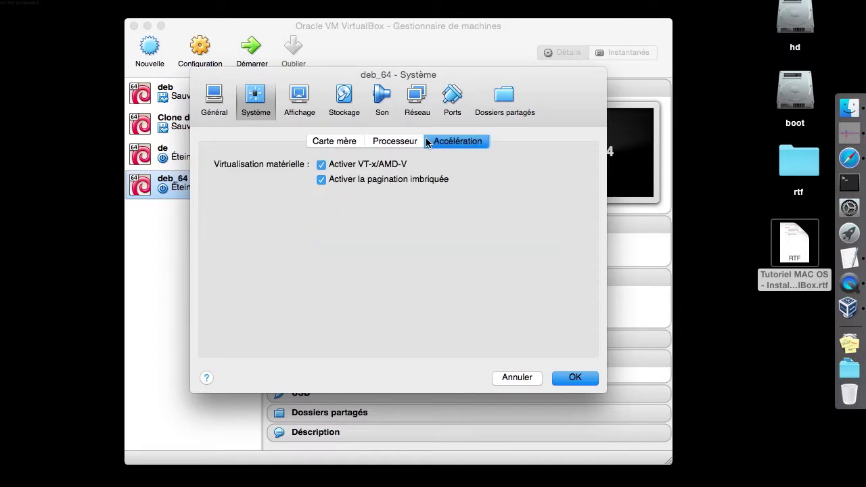
pyautogui.click(303, 107)
pyautogui.doubleClick(535, 169)
pyautogui.write('64')
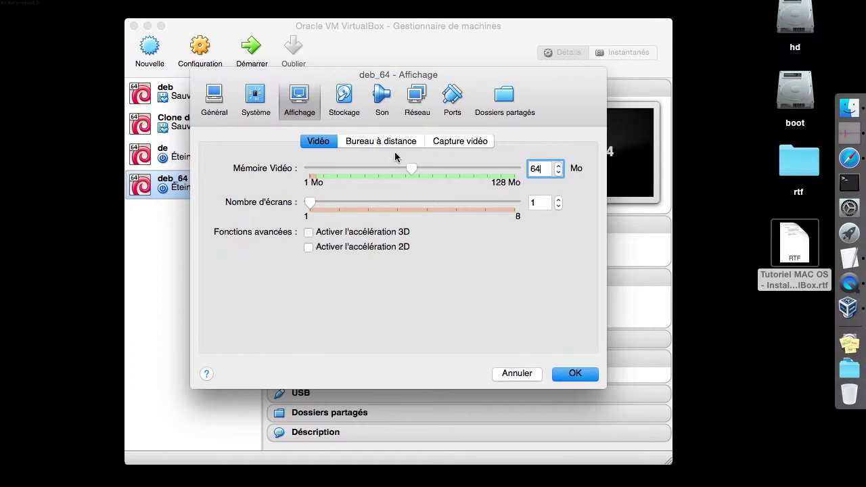
# Review remote display, video capture, storage, sound, network, serial and shared folder settings, then save
pyautogui.click(379, 142)
pyautogui.click(467, 142)
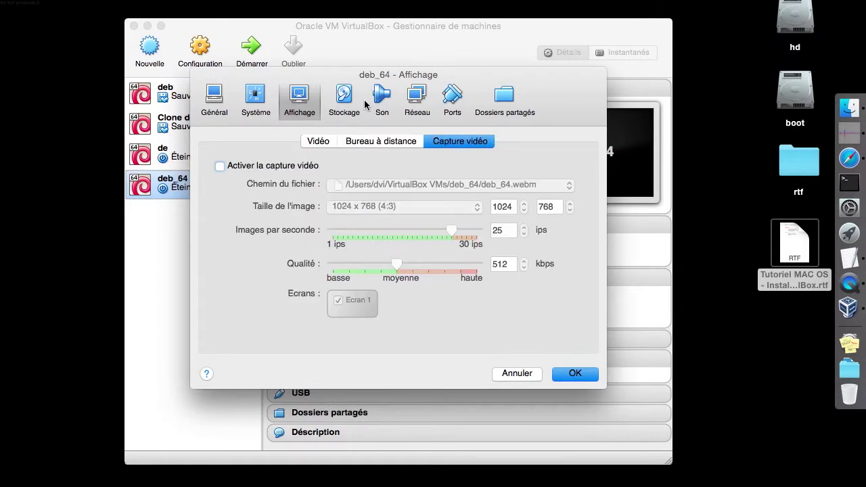
pyautogui.click(354, 102)
pyautogui.click(381, 100)
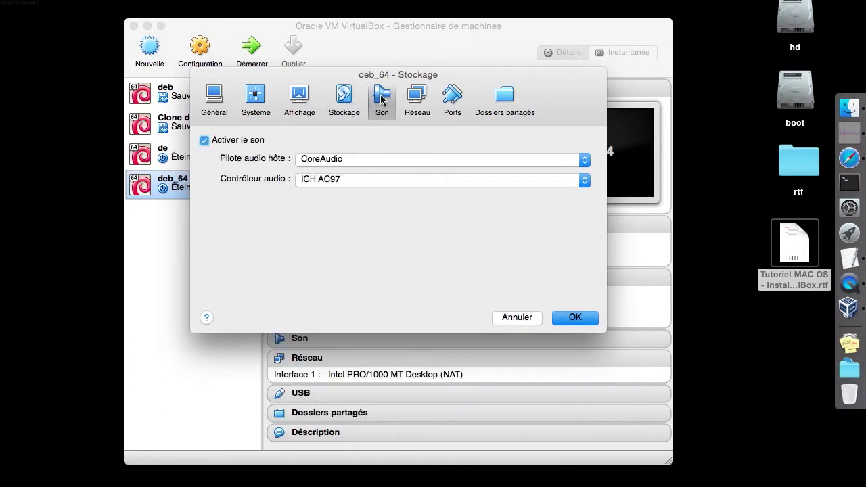
pyautogui.click(417, 98)
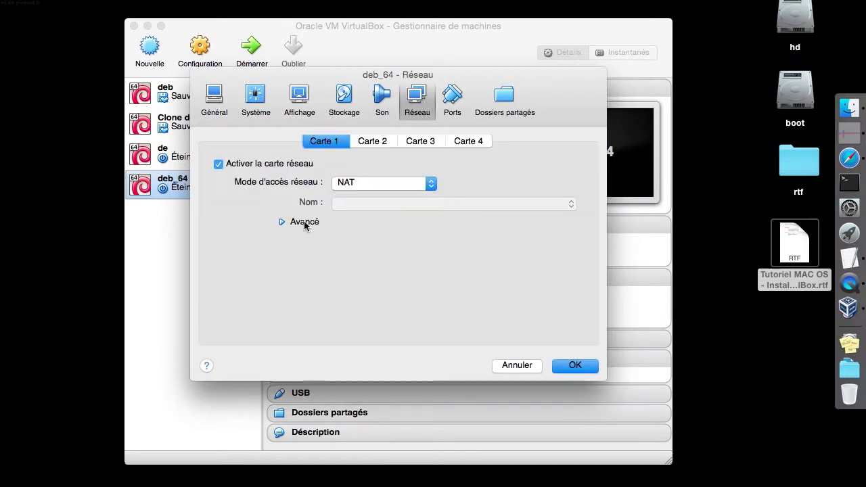
pyautogui.click(295, 223)
pyautogui.click(452, 98)
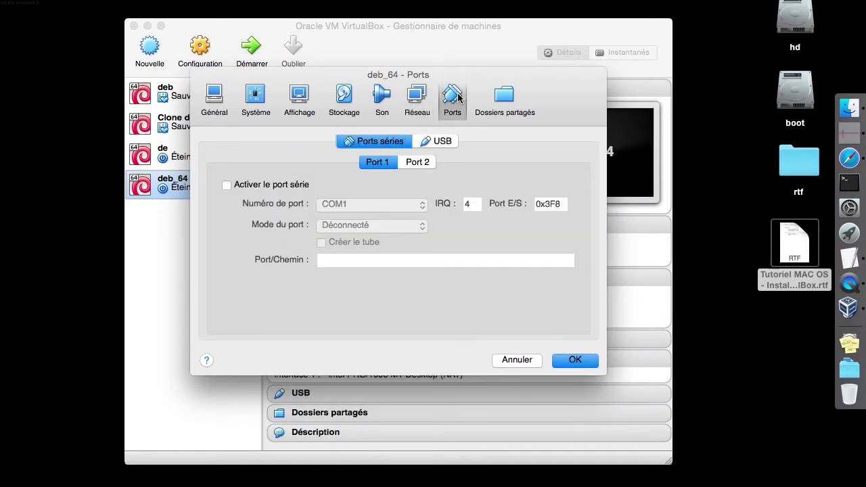
pyautogui.click(504, 98)
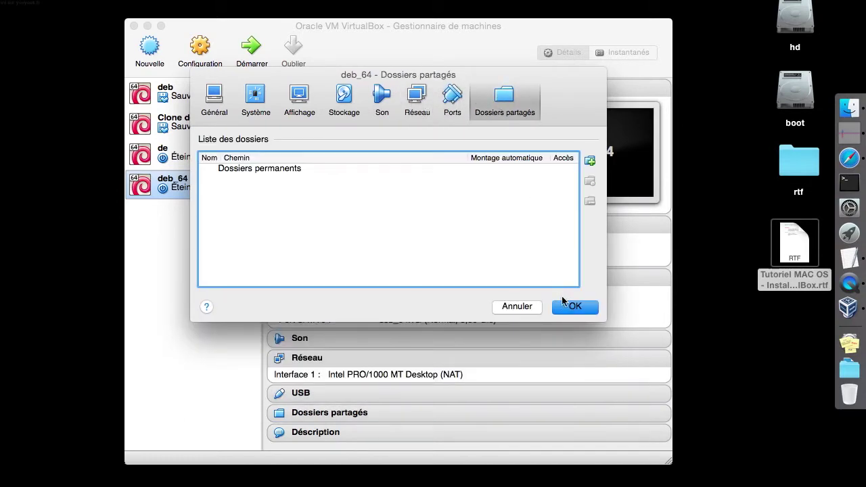
pyautogui.click(564, 303)
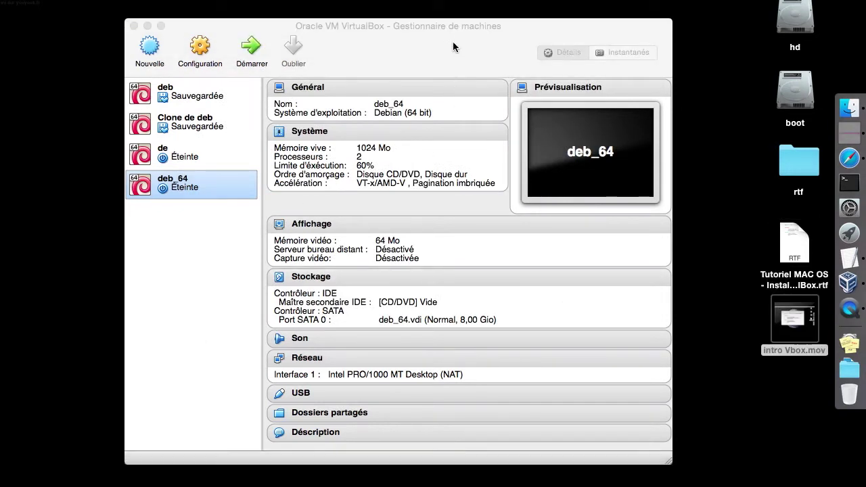
pyautogui.click(256, 50)
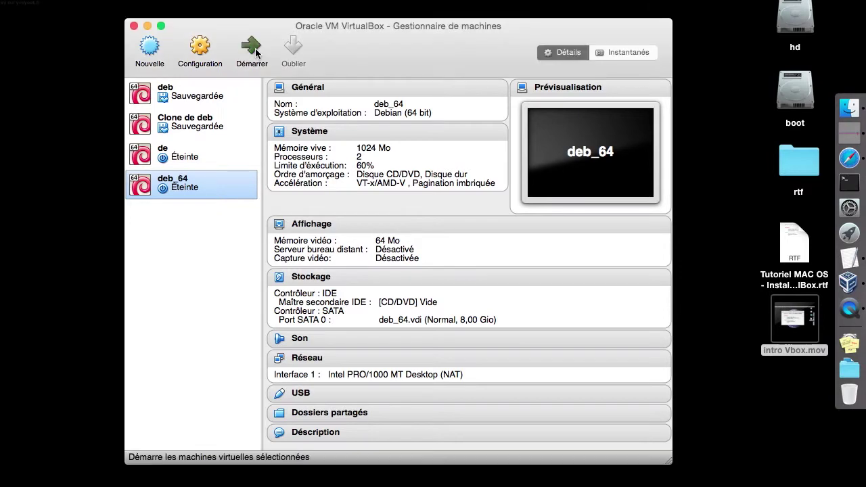
# Start deb_64, insert debian-7.7.0-amd64-netinst.iso from the deb folder, and request a reset
pyautogui.click(256, 50)
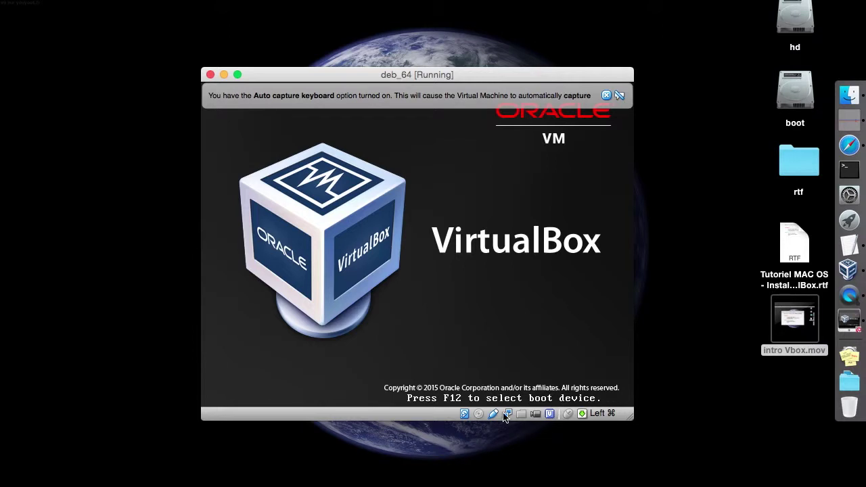
pyautogui.click(505, 414)
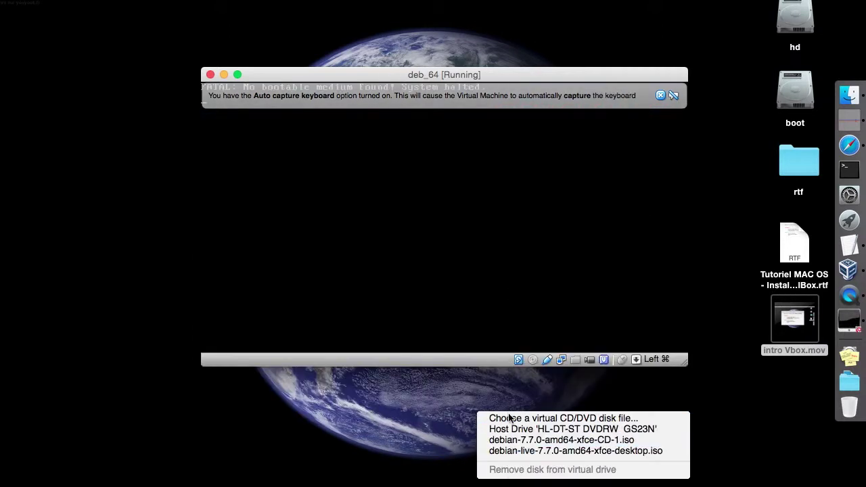
pyautogui.click(511, 419)
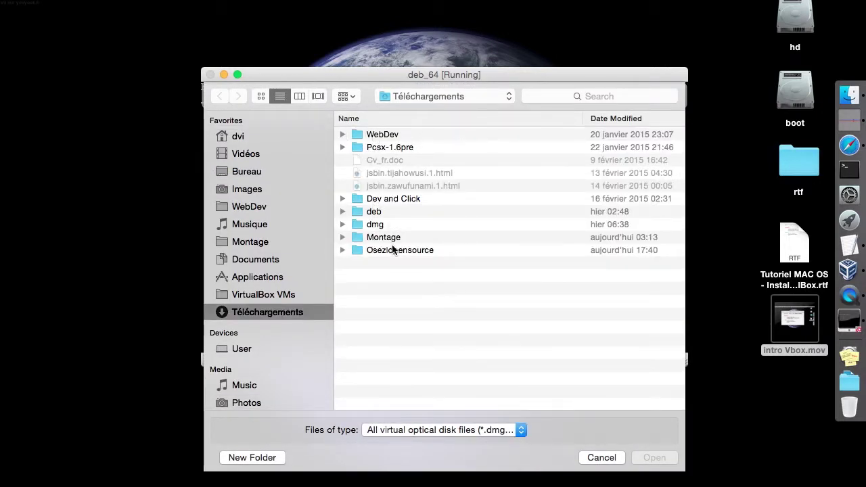
pyautogui.doubleClick(381, 212)
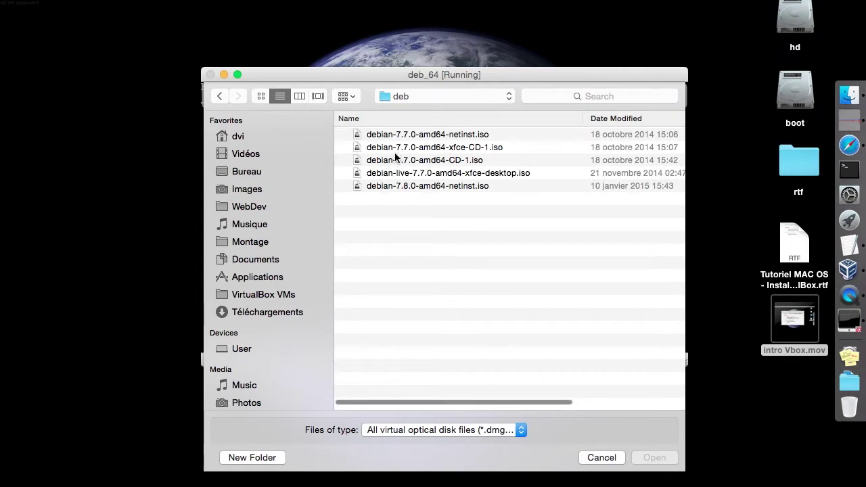
pyautogui.click(450, 135)
pyautogui.doubleClick(397, 189)
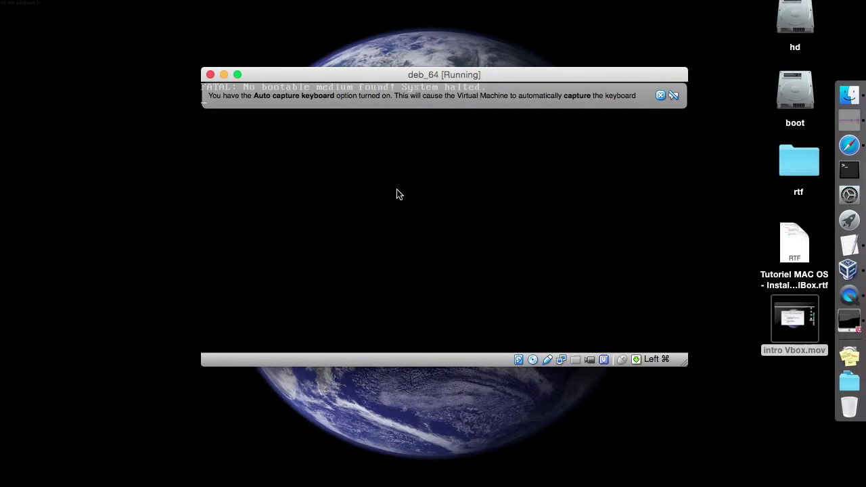
pyautogui.press('super+r')
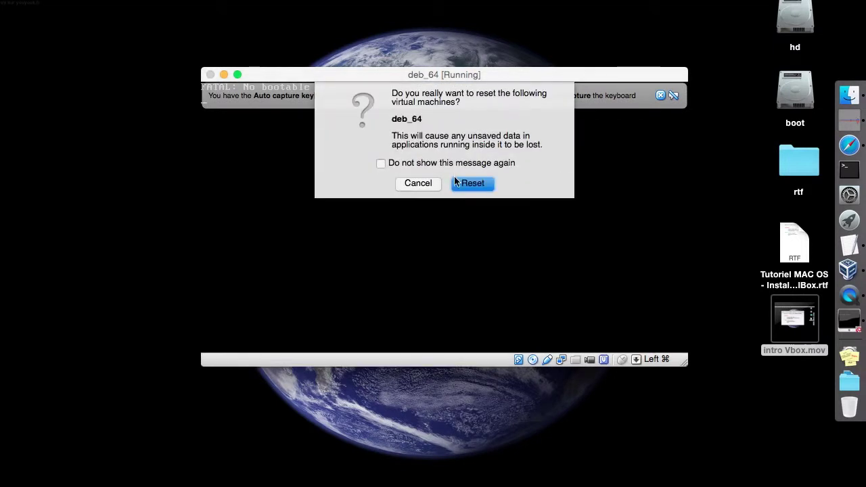
# Confirm the reset, suppressing future warnings, and boot the disc's Graphical install entry
pyautogui.click(460, 164)
pyautogui.click(481, 186)
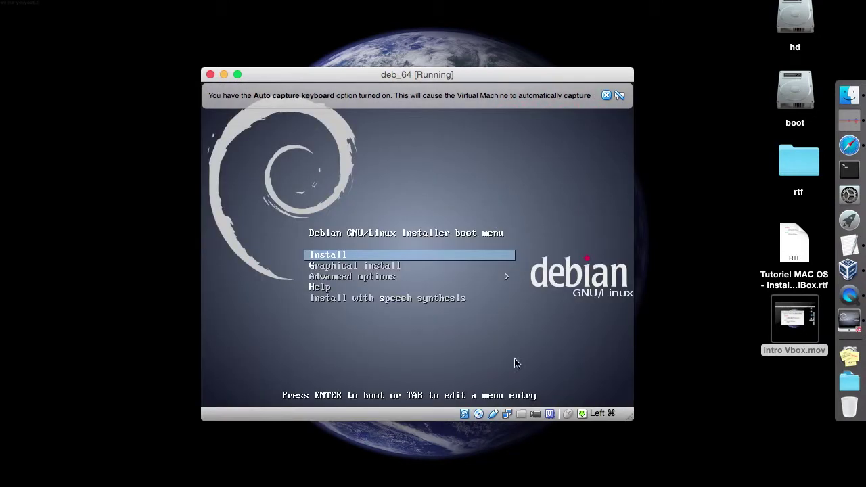
pyautogui.press('Down')
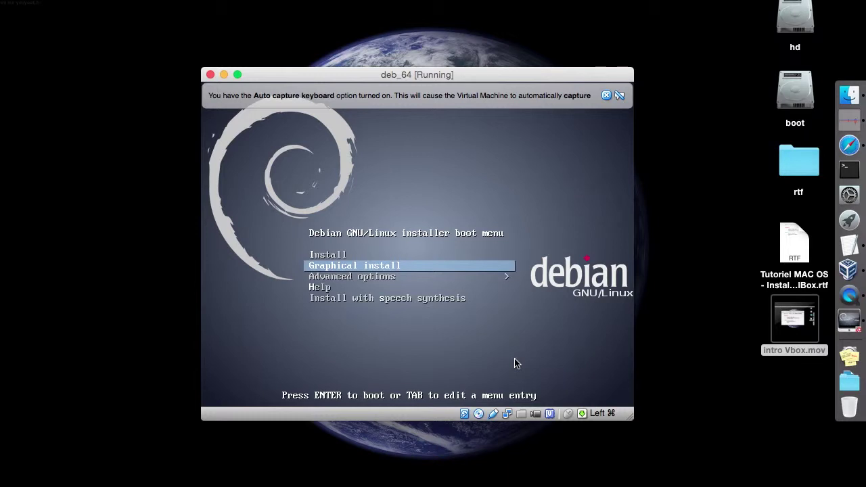
pyautogui.press('Up')
pyautogui.press('Down')
pyautogui.press('Return')
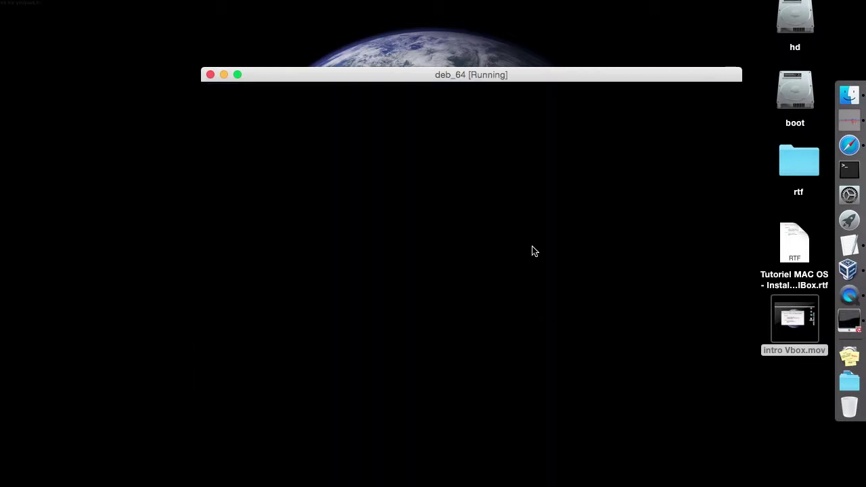
pyautogui.moveTo(498, 76); pyautogui.dragTo(429, 18)
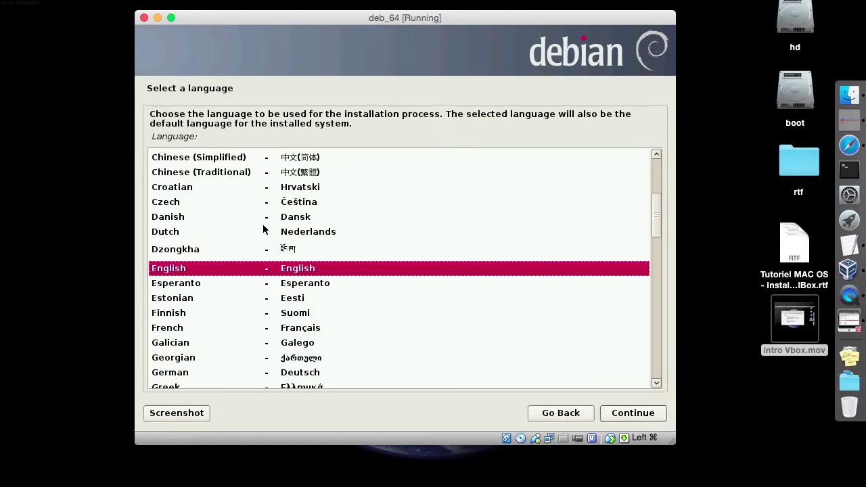
# Choose French as the language, France as the location and the French keyboard layout
pyautogui.click(159, 326)
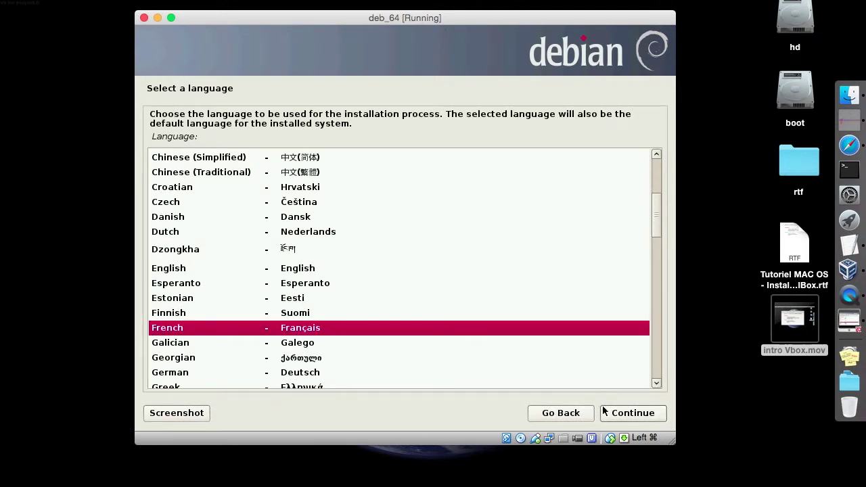
pyautogui.click(605, 412)
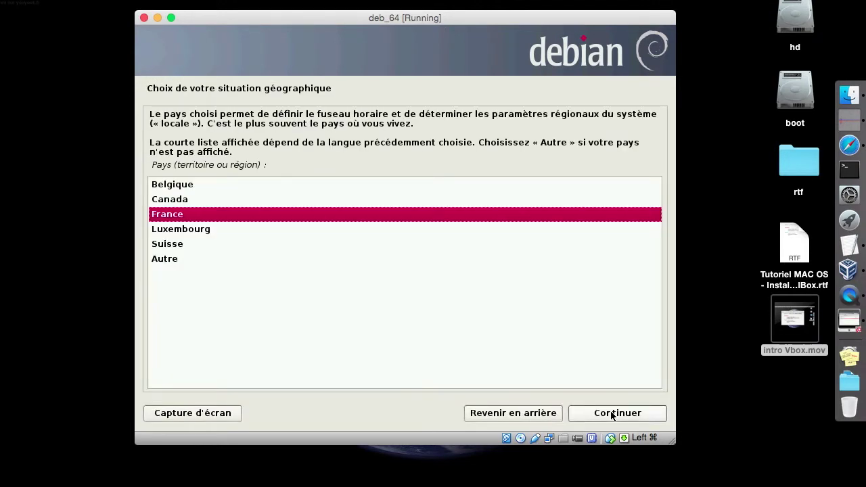
pyautogui.click(612, 414)
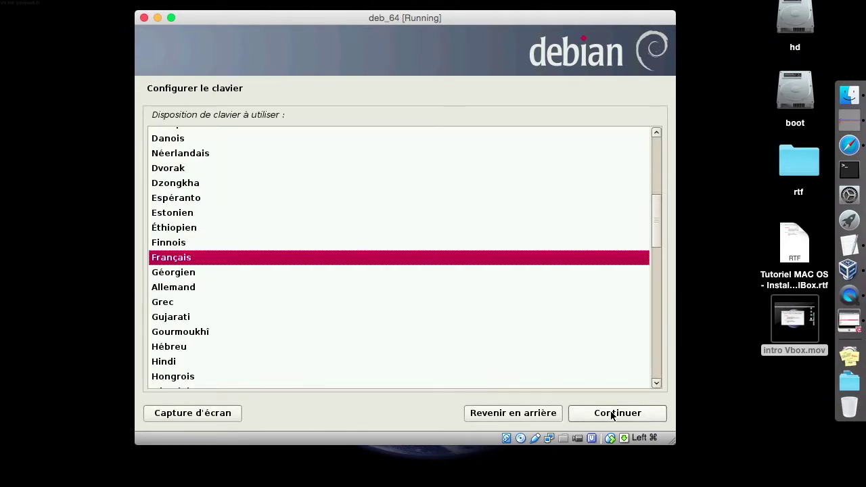
pyautogui.click(612, 414)
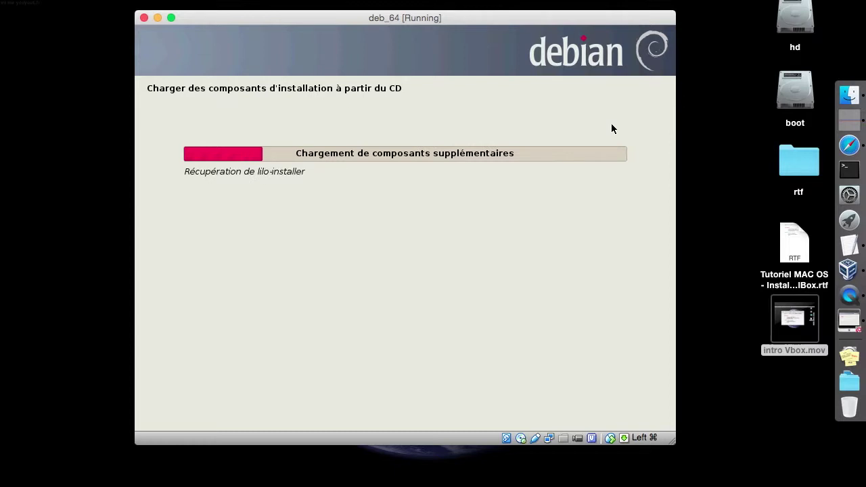
pyautogui.click(849, 95)
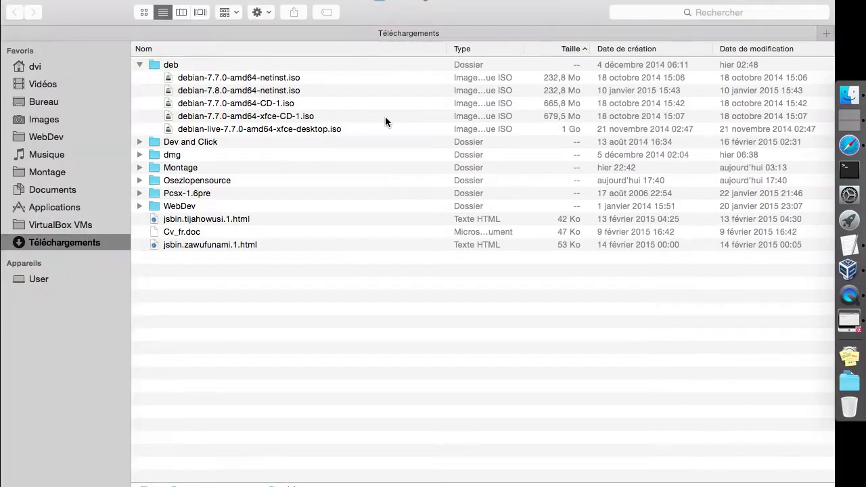
# Select debian-7.8.0-amd64-netinst.iso in Téléchargements, then return to the deb_64 installer
pyautogui.click(305, 92)
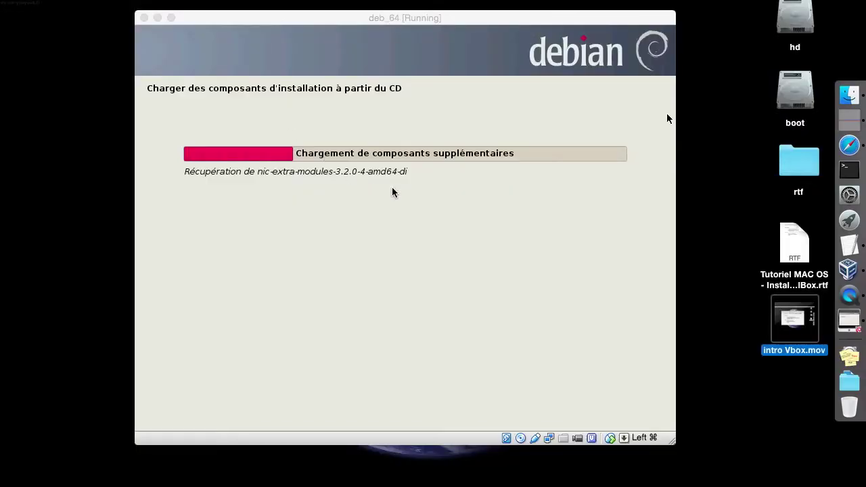
pyautogui.click(667, 118)
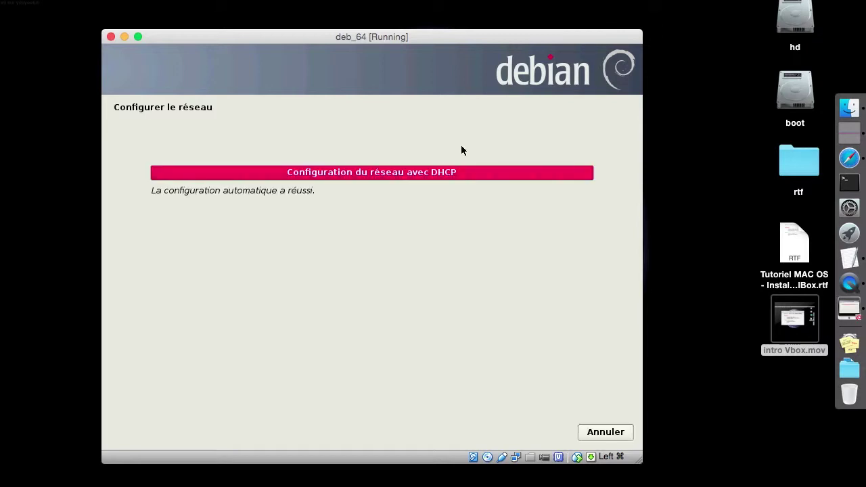
# Change the hostname to deb64 and leave the domain name blank
pyautogui.press('End')
pyautogui.press('BackSpace')
pyautogui.press('BackSpace')
pyautogui.press('BackSpace')
pyautogui.press('BackSpace')
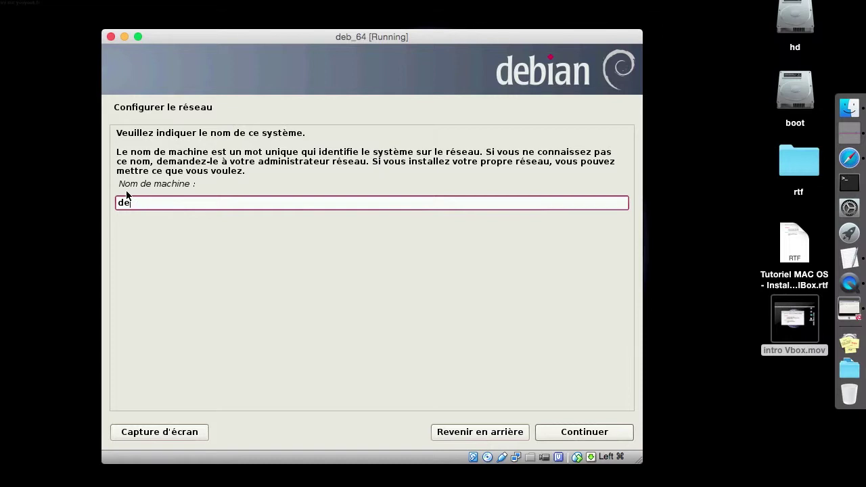
pyautogui.write('b64')
pyautogui.click(580, 435)
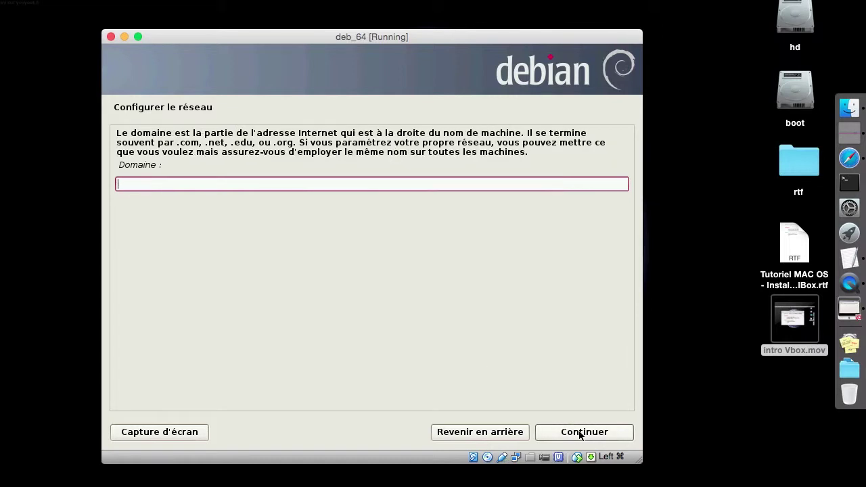
pyautogui.click(580, 435)
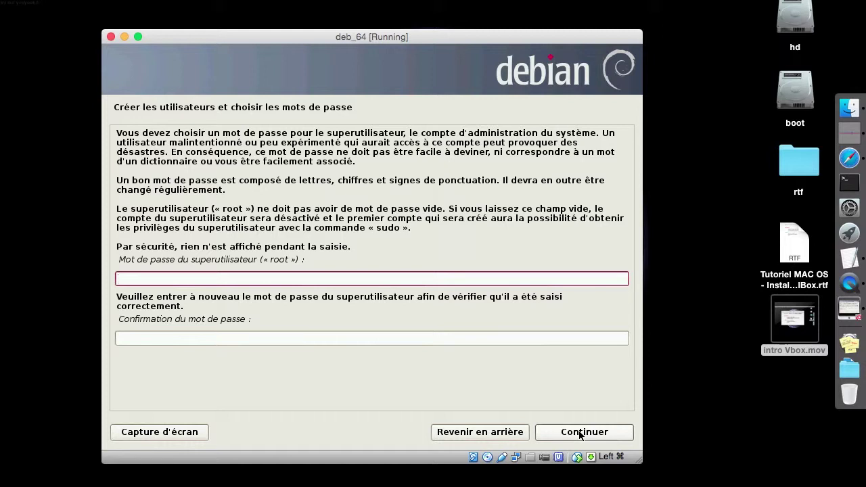
# Enter and confirm the root password, then bring up the Mac's System Preferences
pyautogui.write('****************')
pyautogui.press('Tab')
pyautogui.write('****************')
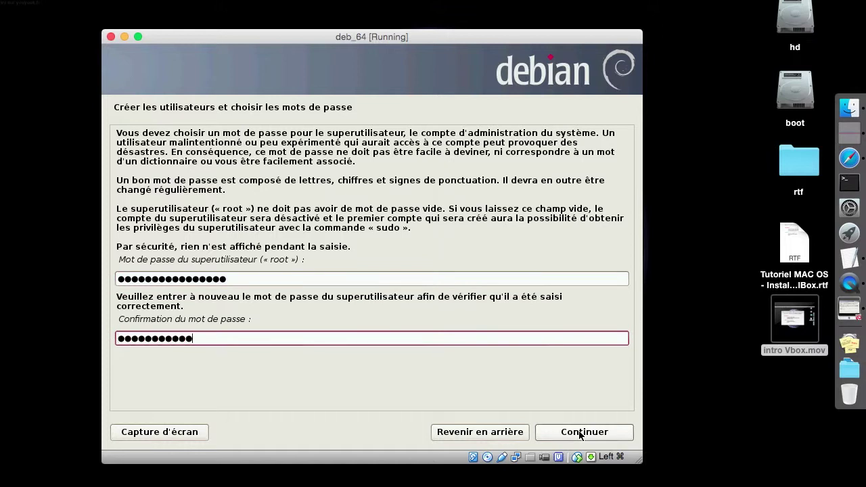
pyautogui.click(599, 438)
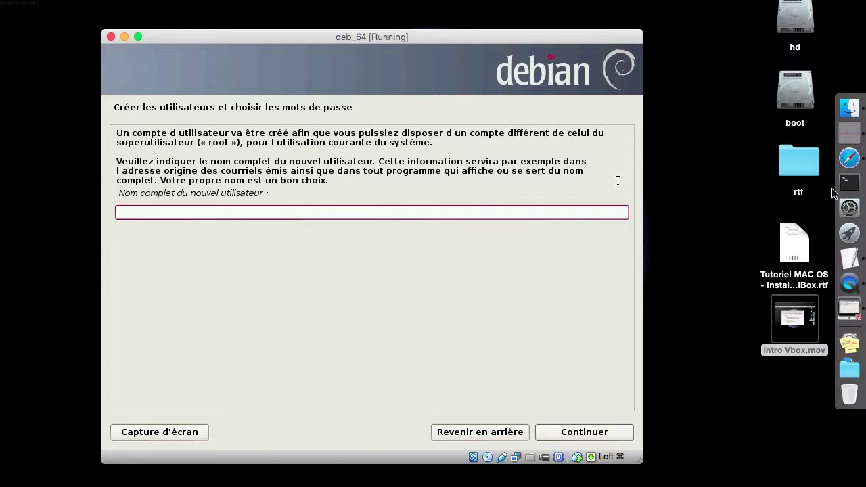
pyautogui.click(848, 213)
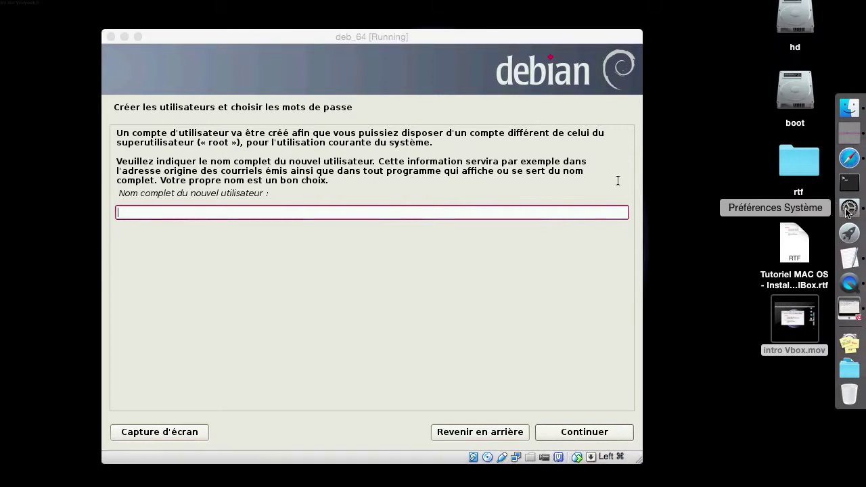
# Check the Mac's Utilisateurs et groupes settings, close them, and bring up Terminal
pyautogui.click(261, 398)
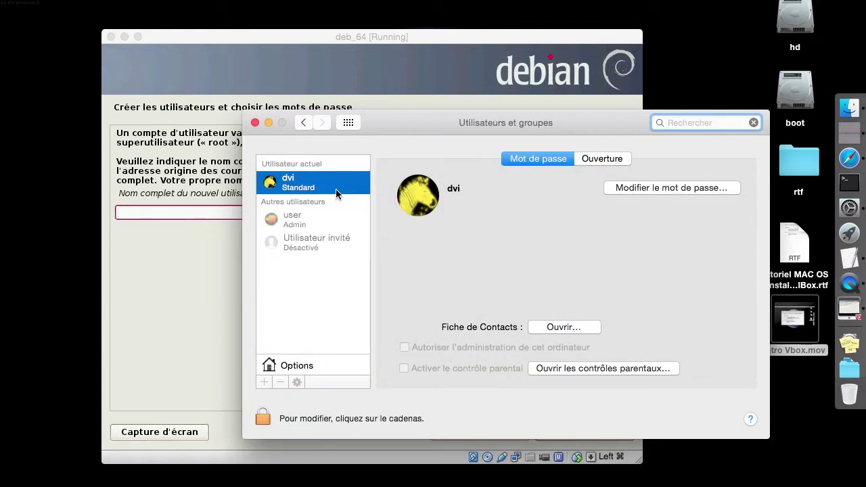
pyautogui.click(255, 122)
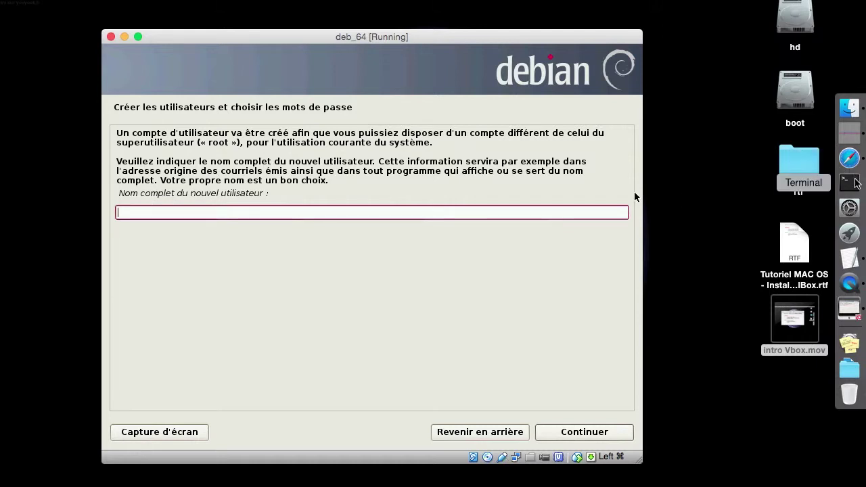
pyautogui.click(850, 181)
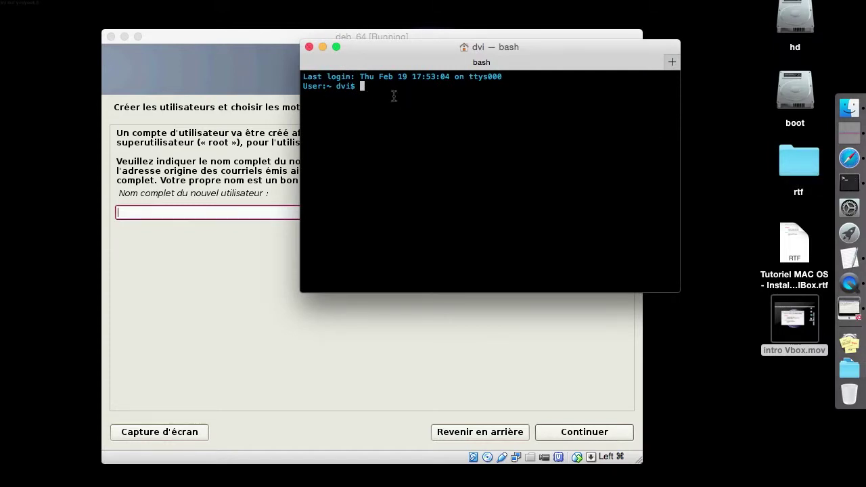
# Run id to show the Mac user's uid, gid and groups, then return to deb_64
pyautogui.write('id')
pyautogui.press('Return')
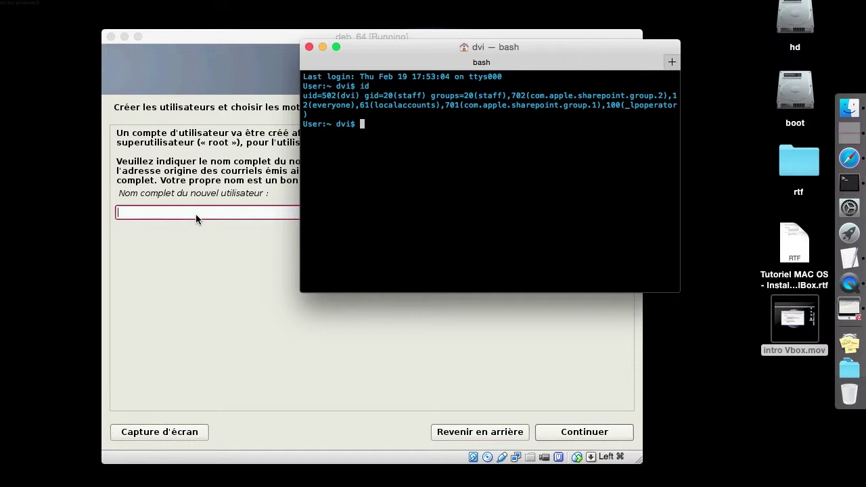
pyautogui.click(167, 212)
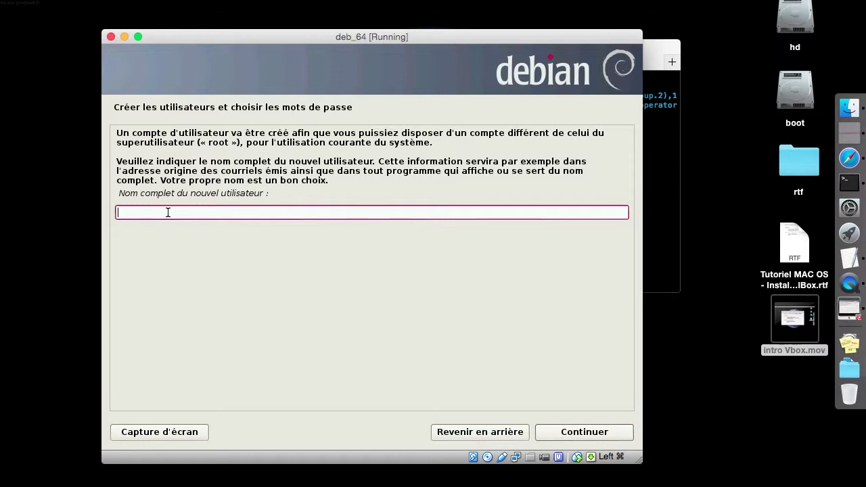
# Create user test with full name and login test and a confirmed password
pyautogui.write('test')
pyautogui.click(566, 434)
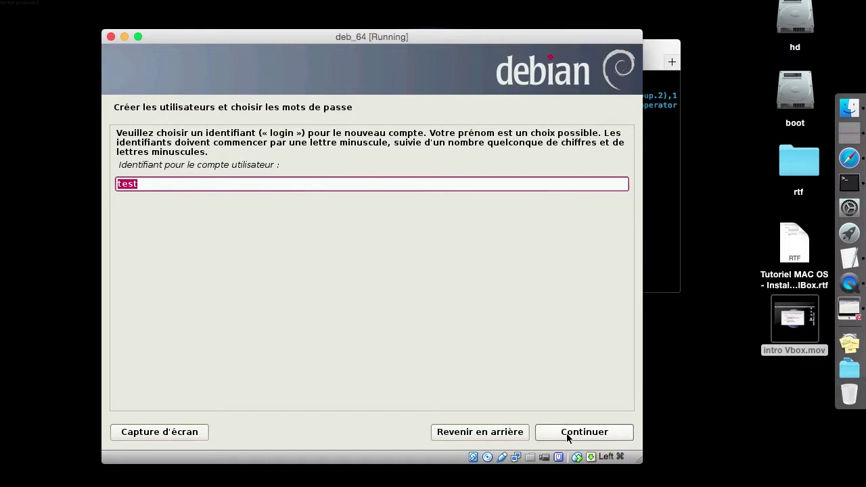
pyautogui.click(567, 436)
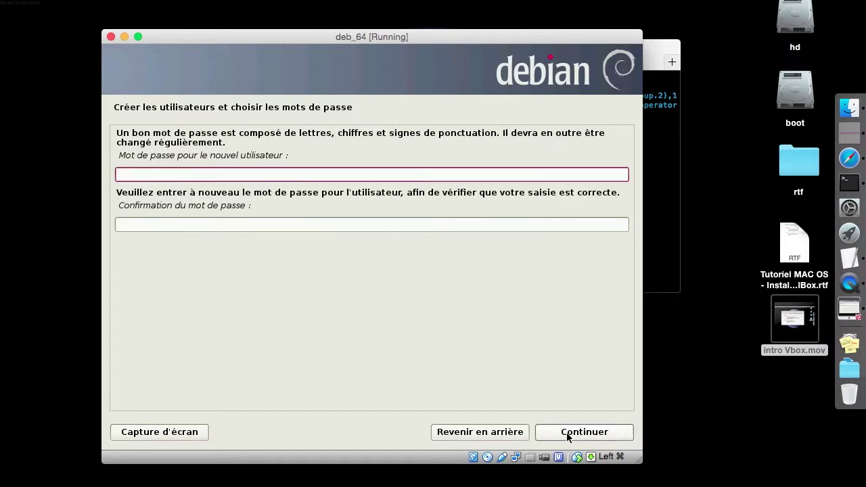
pyautogui.write('••••••••••••••••')
pyautogui.press('Tab')
pyautogui.write('••••••••••••••••')
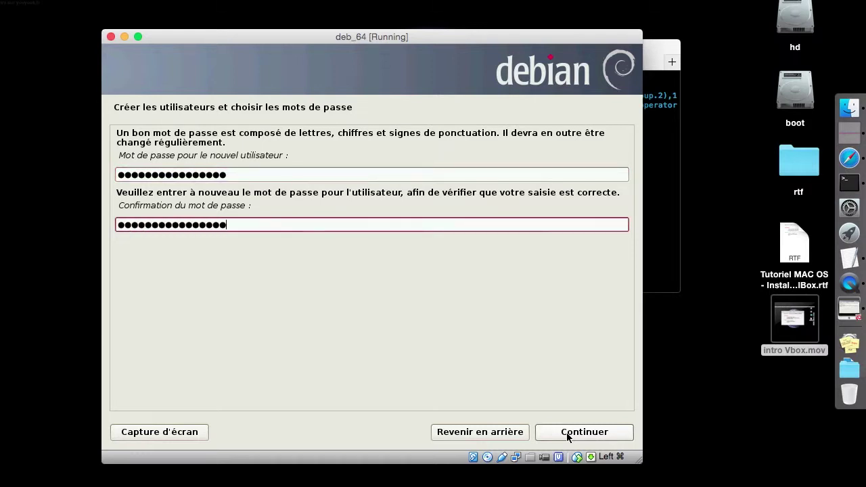
pyautogui.click(567, 434)
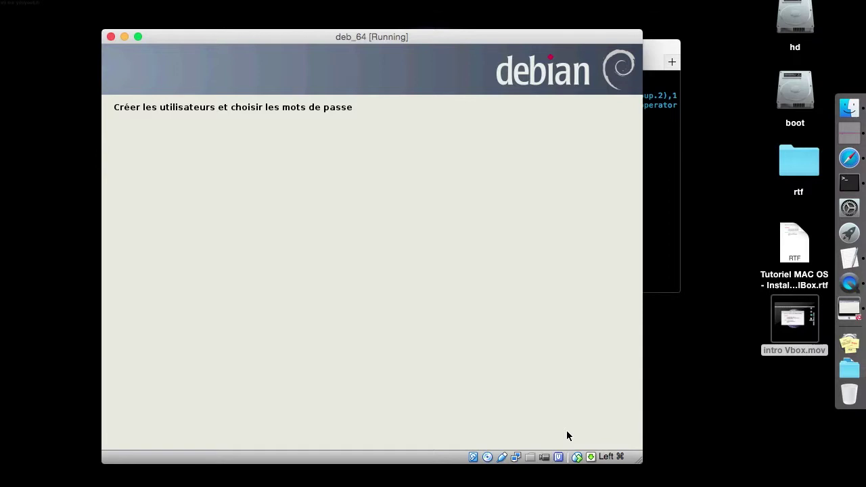
# Close the Mac Terminal with exit and return focus to the deb_64 installer
pyautogui.click(665, 140)
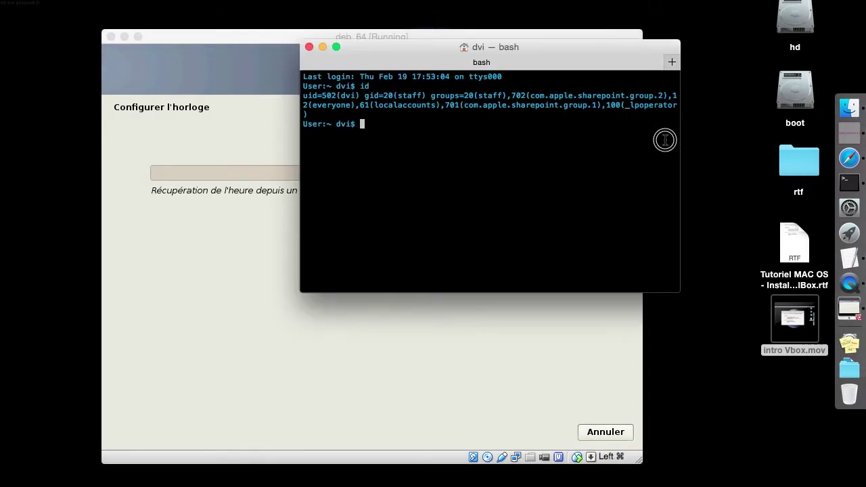
pyautogui.write('exit')
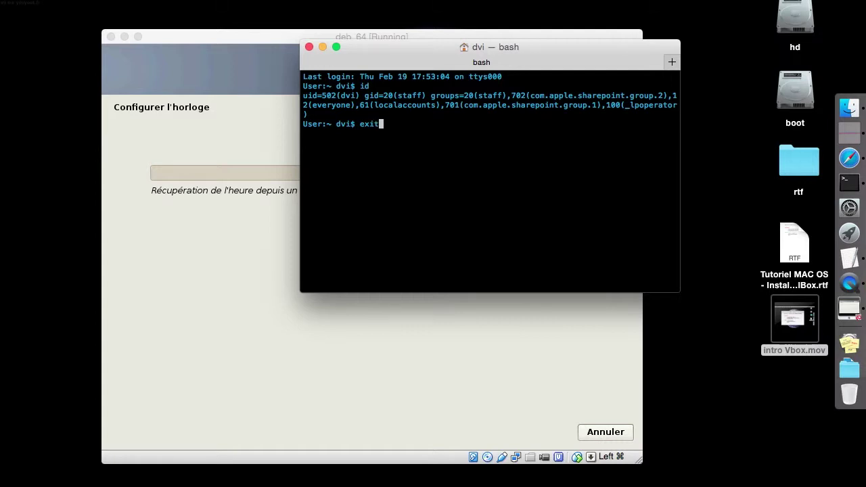
pyautogui.press('Return')
pyautogui.click(483, 92)
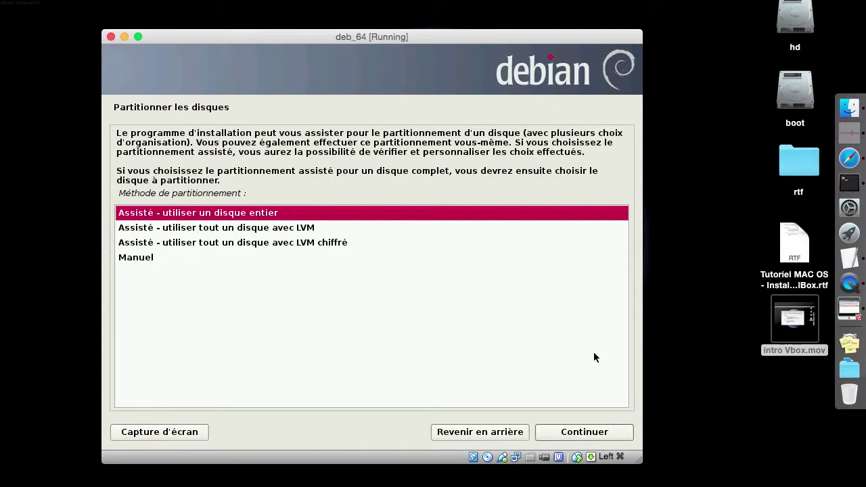
# Partition the VBOX HARDDISK guided, all in one partition, and write the changes to disk
pyautogui.click(566, 435)
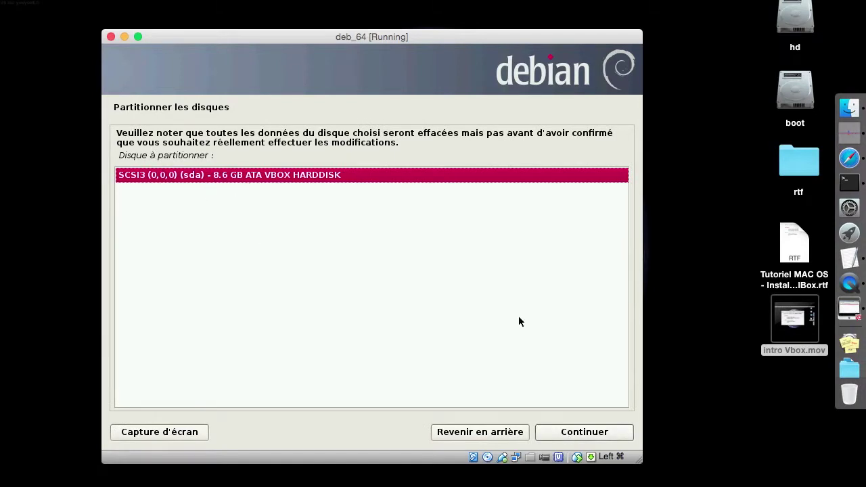
pyautogui.click(609, 433)
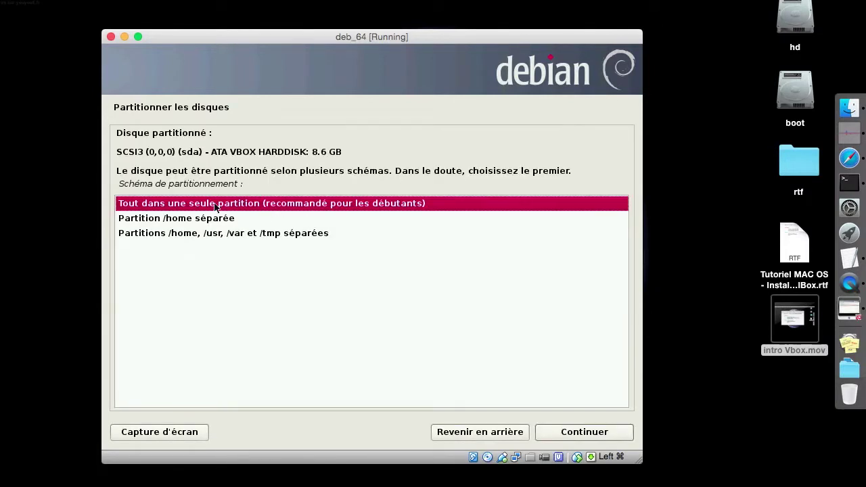
pyautogui.click(586, 433)
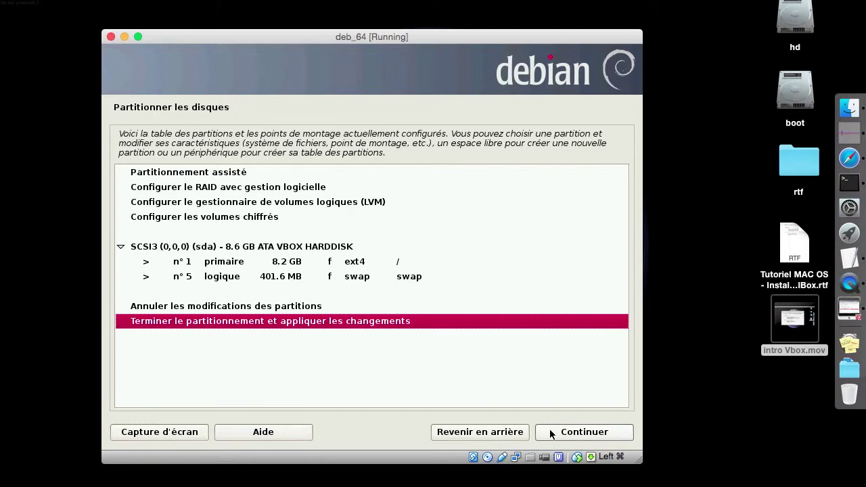
pyautogui.click(598, 439)
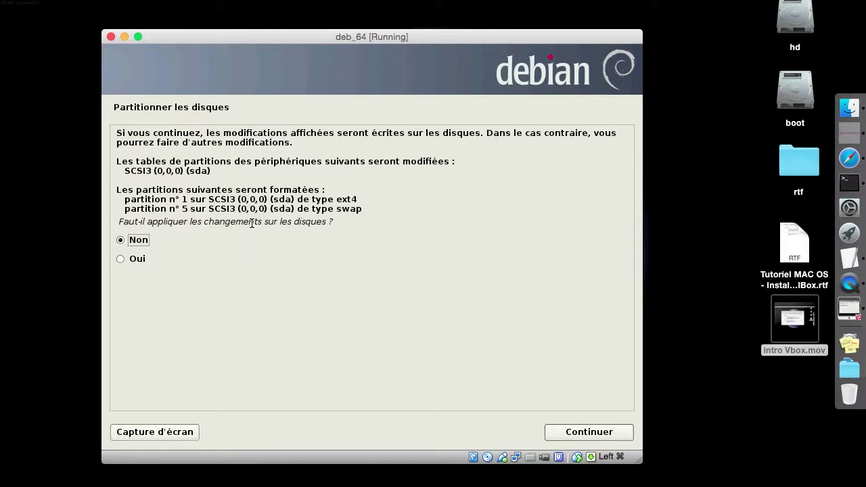
pyautogui.click(140, 258)
pyautogui.click(586, 431)
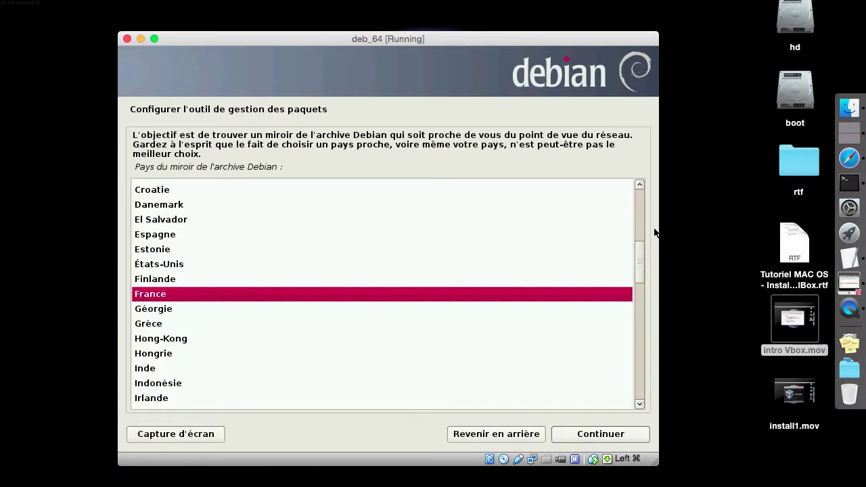
# Use the France mirror ftp.fr.debian.org with no HTTP proxy, then watch download activity
pyautogui.click(242, 143)
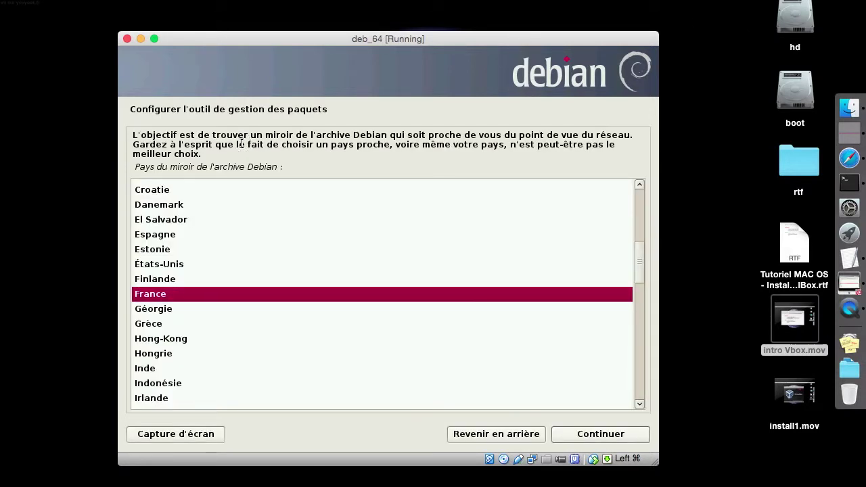
pyautogui.click(191, 299)
pyautogui.click(620, 434)
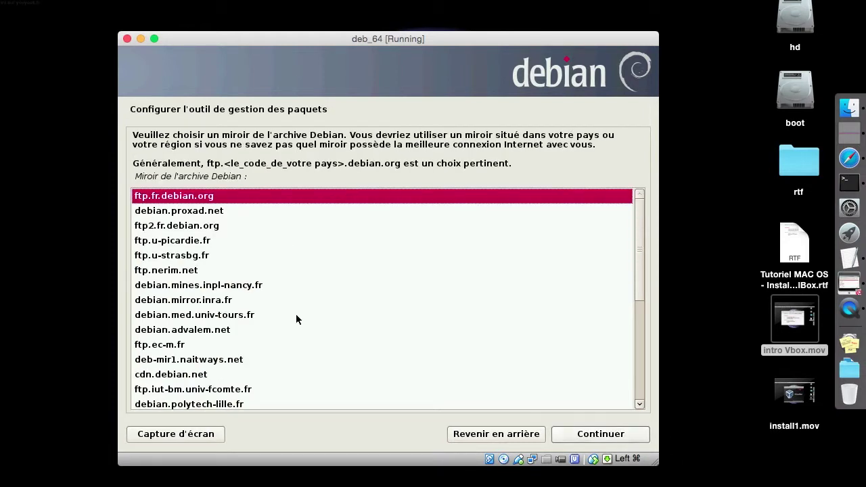
pyautogui.click(607, 434)
pyautogui.click(595, 435)
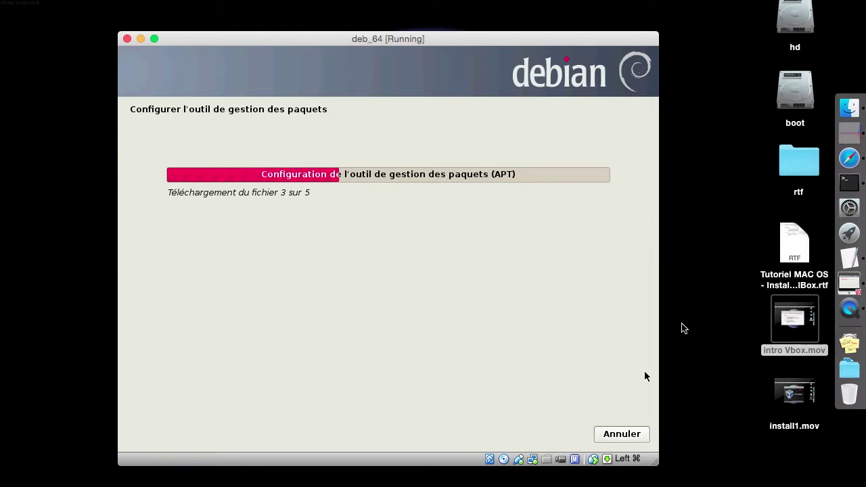
pyautogui.click(854, 134)
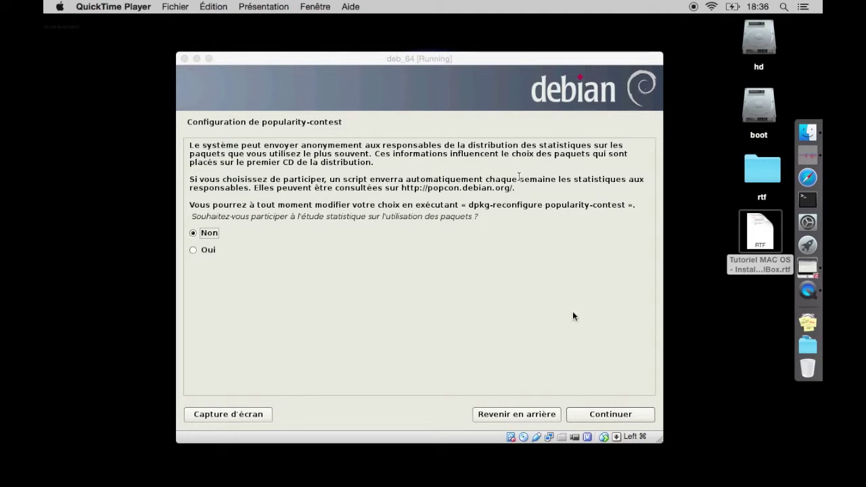
# Decline popularity-contest and untick standard utilities, laptop, print server and desktop tasks
pyautogui.click(591, 417)
pyautogui.click(591, 418)
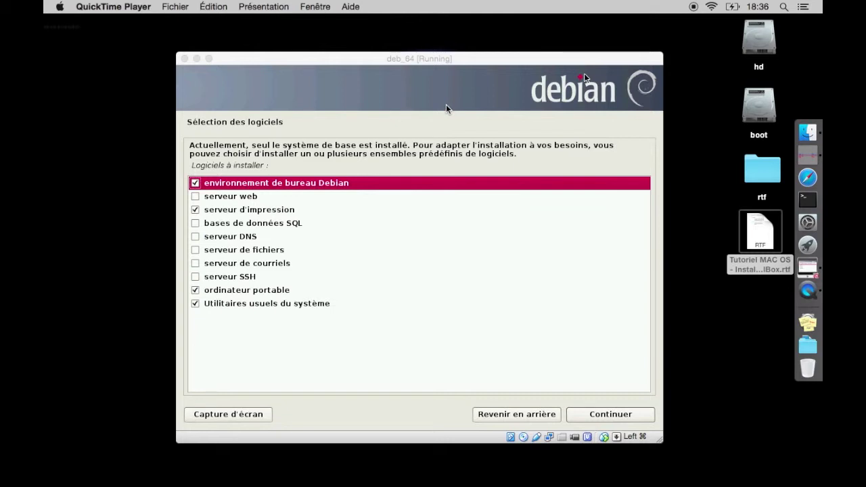
pyautogui.click(201, 304)
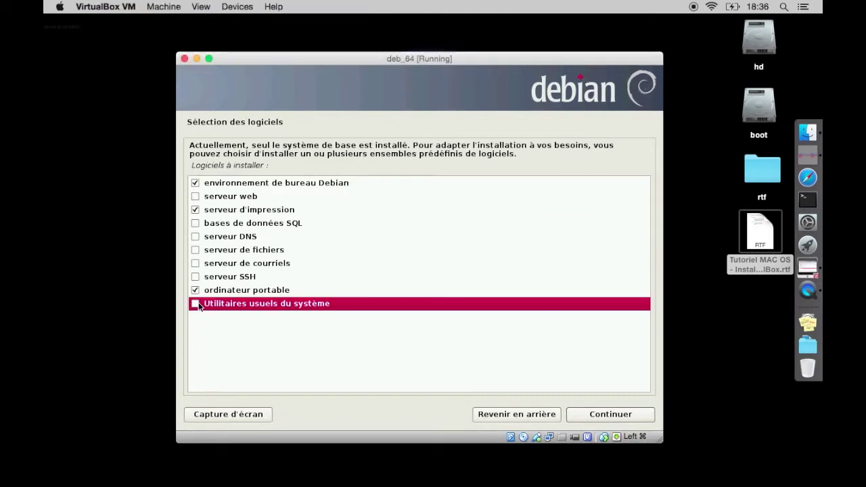
pyautogui.click(196, 291)
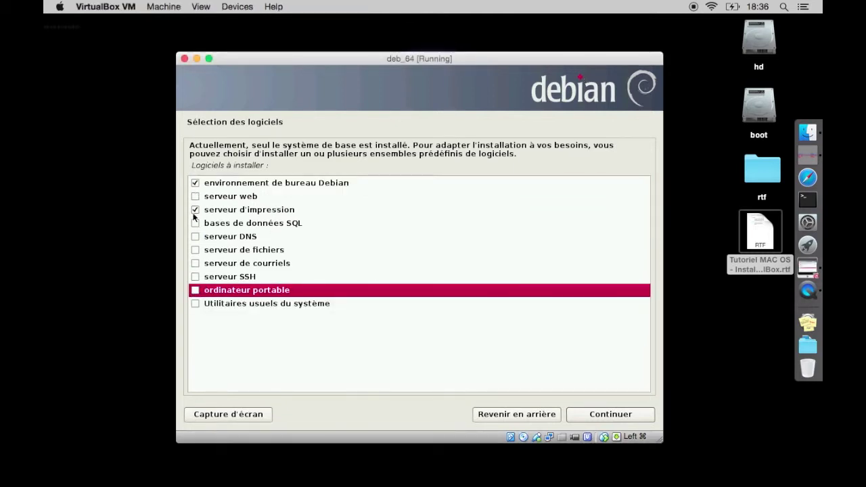
pyautogui.click(195, 209)
pyautogui.click(195, 183)
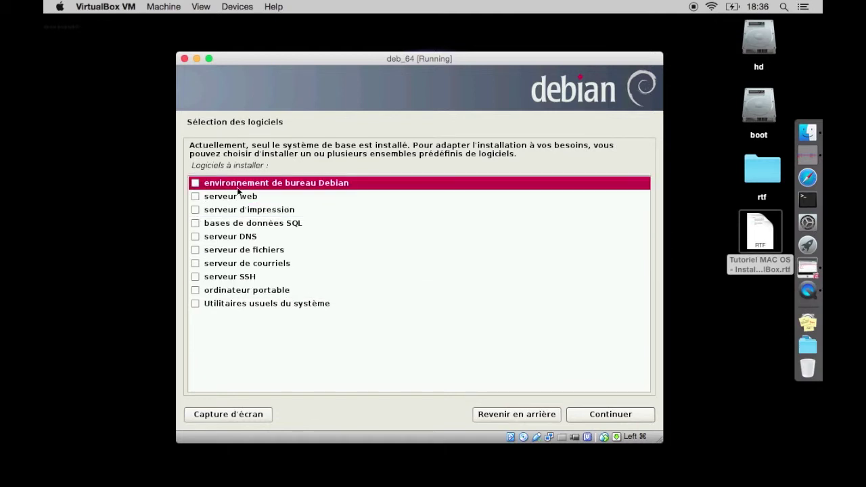
pyautogui.click(590, 421)
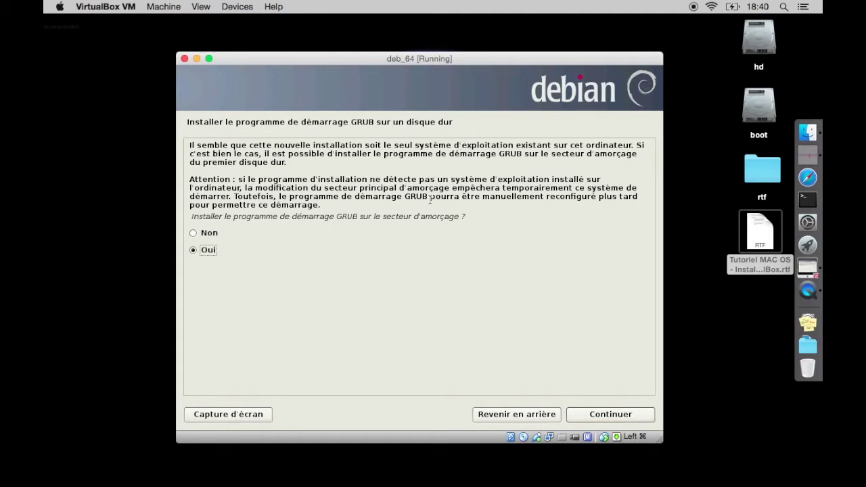
# Install GRUB on the boot sector and finish the installation to reboot
pyautogui.click(605, 415)
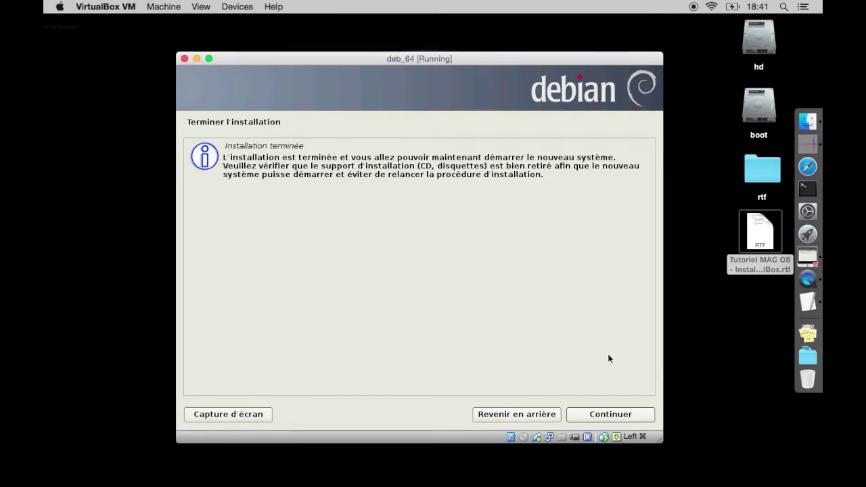
pyautogui.click(600, 413)
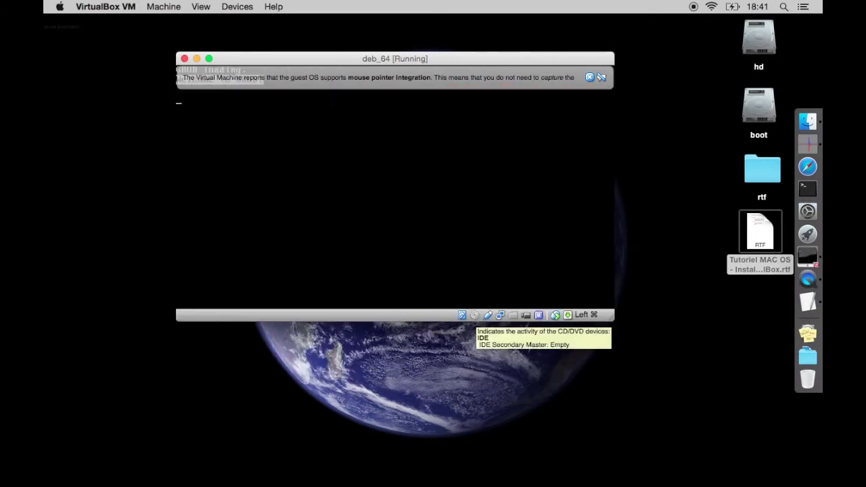
# Dismiss the mouse-integration notice and boot the normal Debian entry from GRUB
pyautogui.click(542, 76)
pyautogui.press('Down')
pyautogui.press('Up')
pyautogui.press('Return')
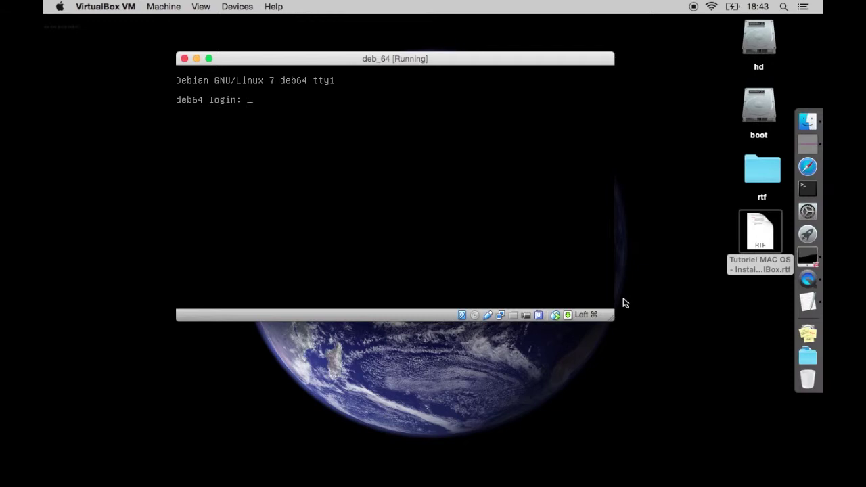
# Log in to the Debian console as test and check the session with ls, pwd and id
pyautogui.write('test')
pyautogui.press('Return')
pyautogui.press('Return')
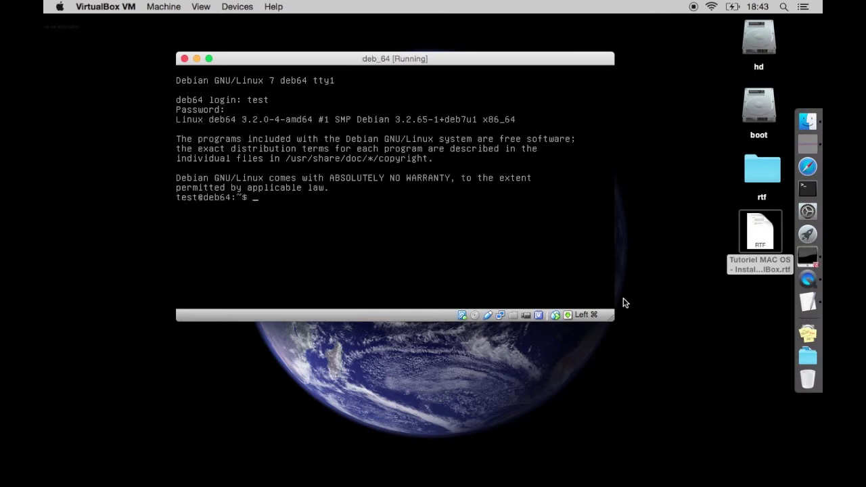
pyautogui.write('ls')
pyautogui.press('Return')
pyautogui.write('pwd')
pyautogui.press('Return')
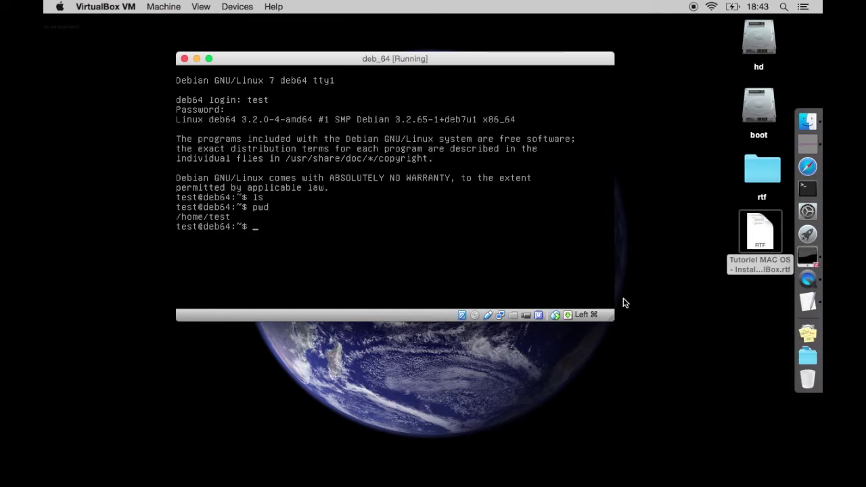
pyautogui.write('id')
pyautogui.press('Return')
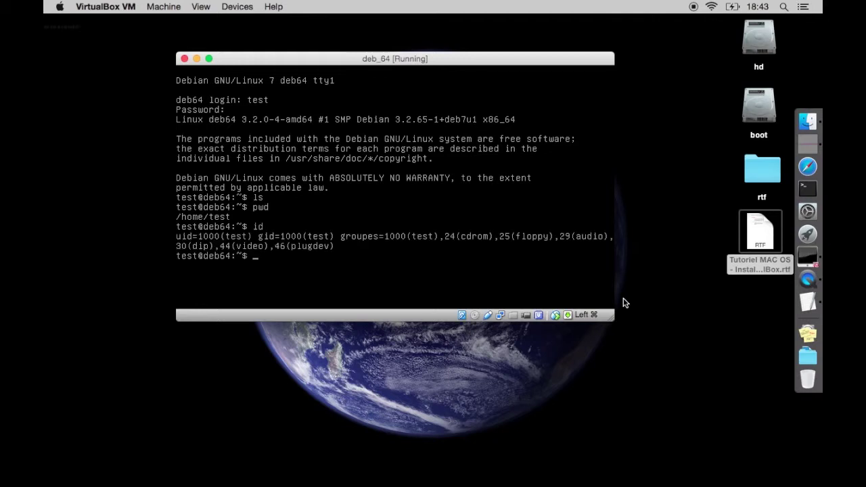
pyautogui.write('su')
pyautogui.press('Return')
pyautogui.press('Return')
# Become root with su and refresh the package lists with apt-get update
pyautogui.write('apt')
pyautogui.write('-he')
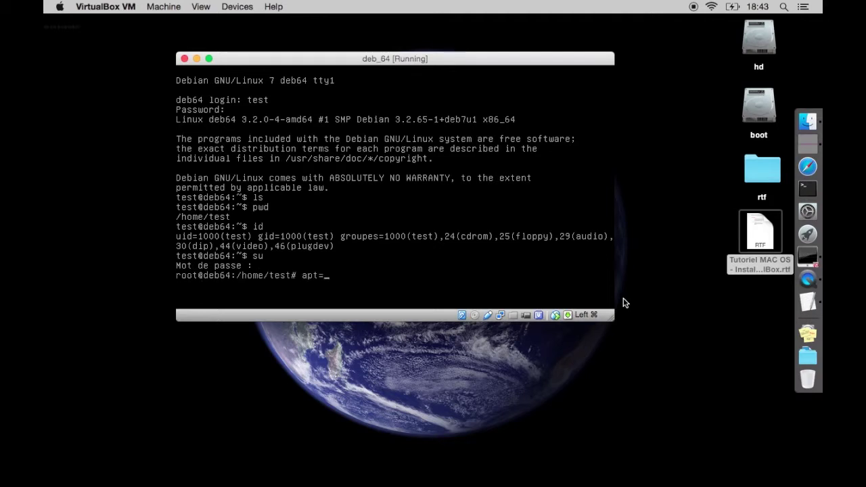
pyautogui.press('BackSpace')
pyautogui.press('BackSpace')
pyautogui.write('get update')
pyautogui.press('Return')
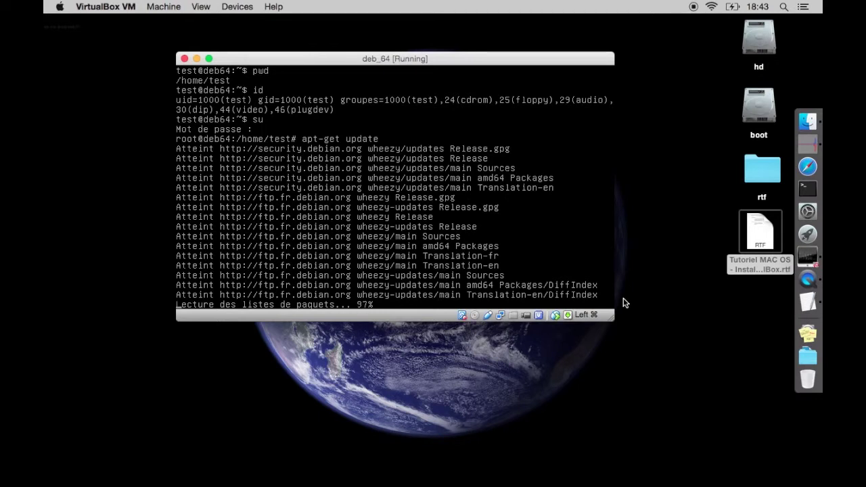
# Run apt-get upgrade (0 packages to update), then exit root and log out to tty1
pyautogui.press('Up')
pyautogui.press('BackSpace')
pyautogui.press('BackSpace')
pyautogui.press('BackSpace')
pyautogui.press('BackSpace')
pyautogui.write('grade')
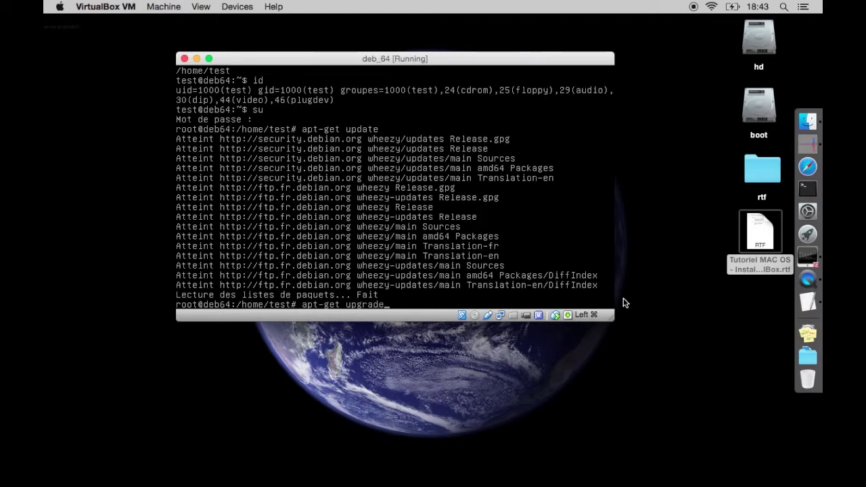
pyautogui.press('Return')
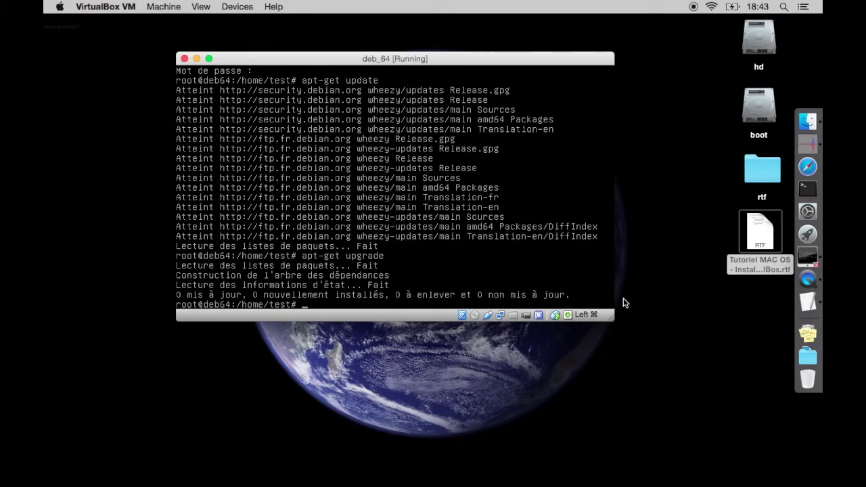
pyautogui.write('exit')
pyautogui.press('Return')
pyautogui.write('exit')
pyautogui.press('Return')
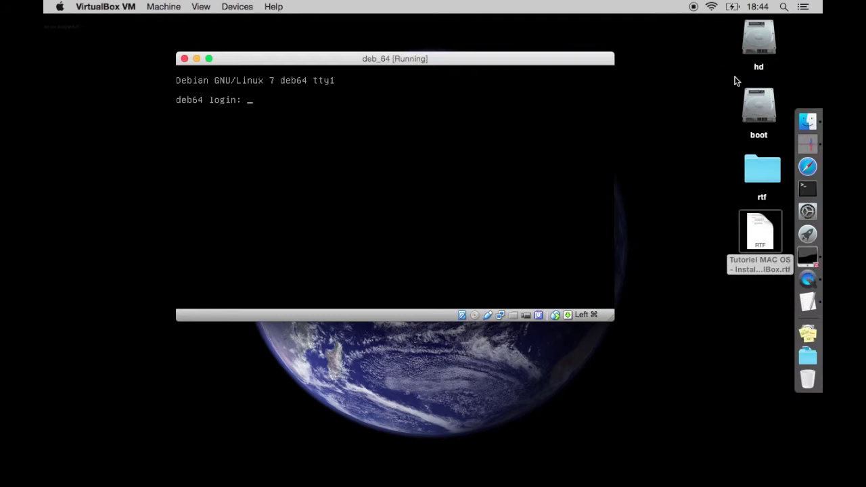
# Append '- Ok' after '3 Accès' in the tutorial notes, then save and quit TextEdit
pyautogui.click(808, 302)
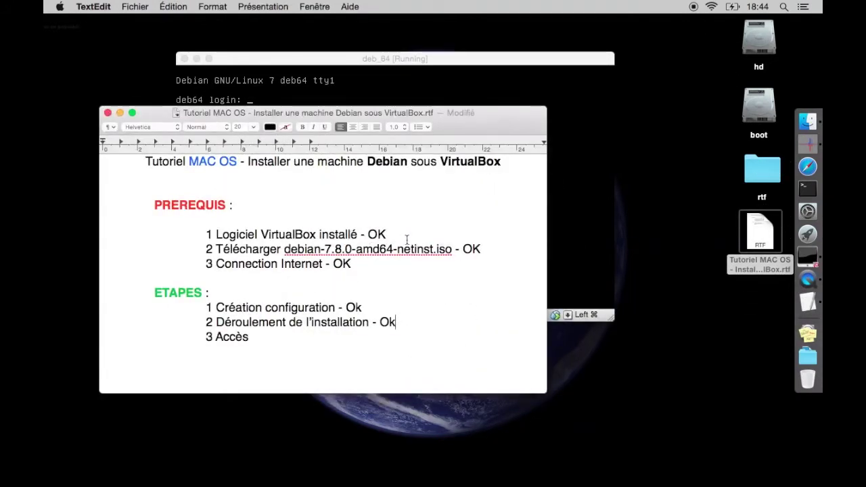
pyautogui.click(389, 335)
pyautogui.write('- Ok')
pyautogui.press('super+s')
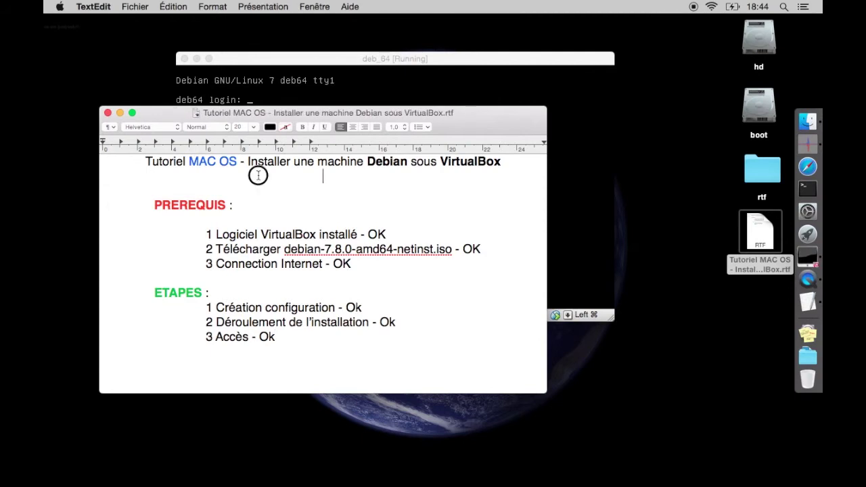
pyautogui.press('super+q')
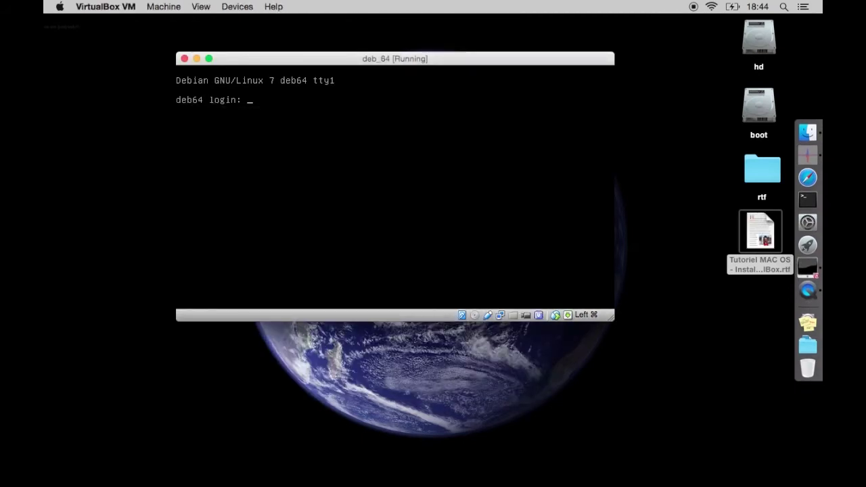